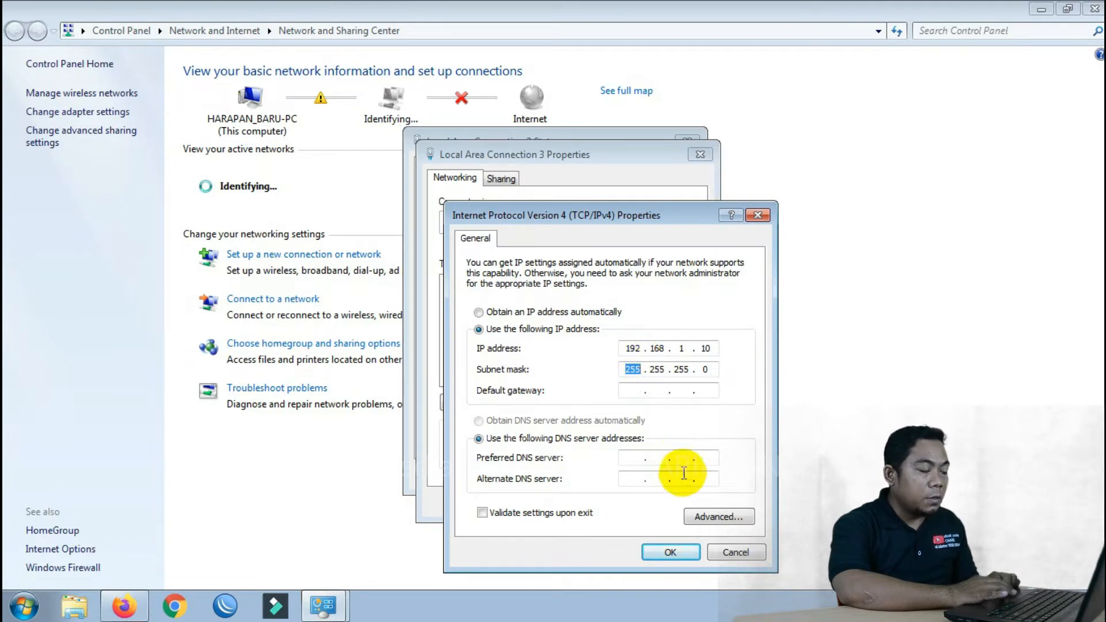
Confirm the static IPv4 settings, close the network windows, and refresh the desktop
left_click(666, 554)
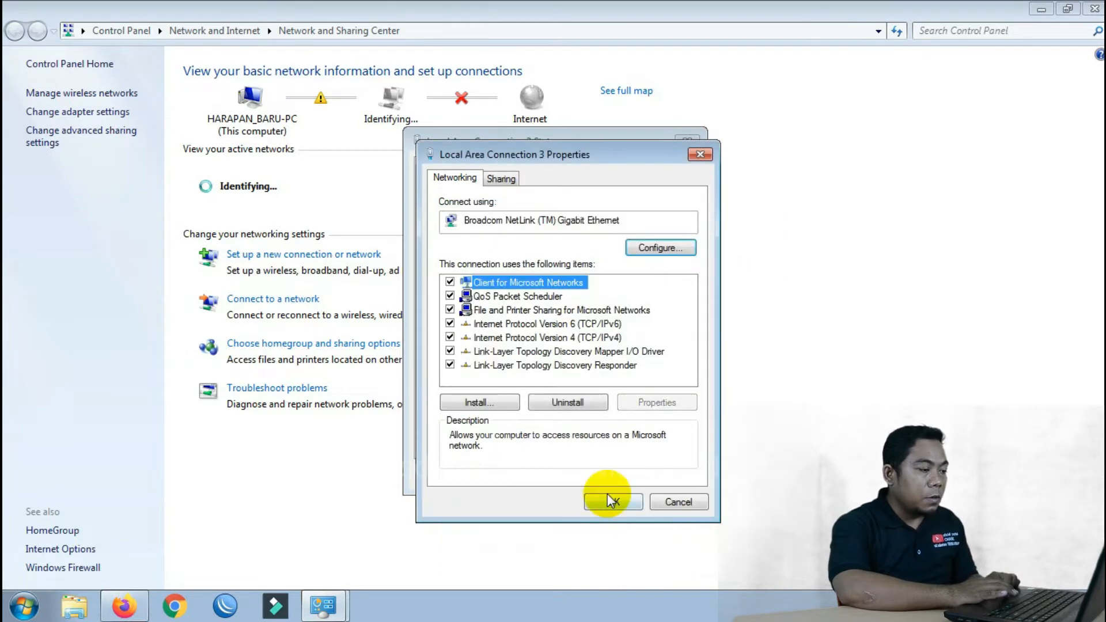
left_click(613, 502)
left_click(665, 475)
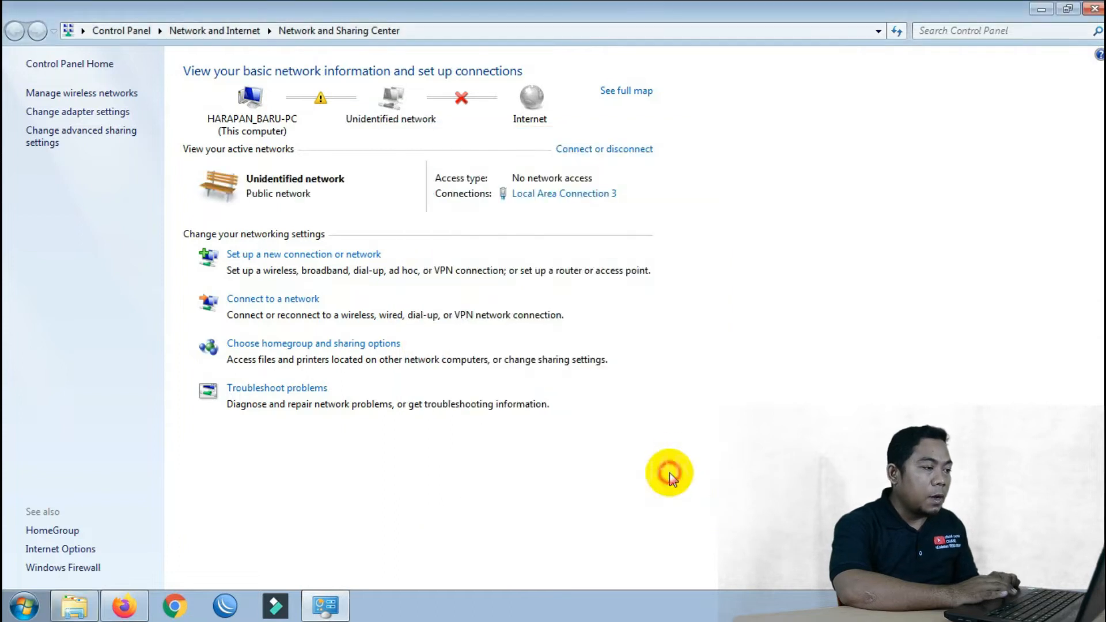
left_click(1040, 9)
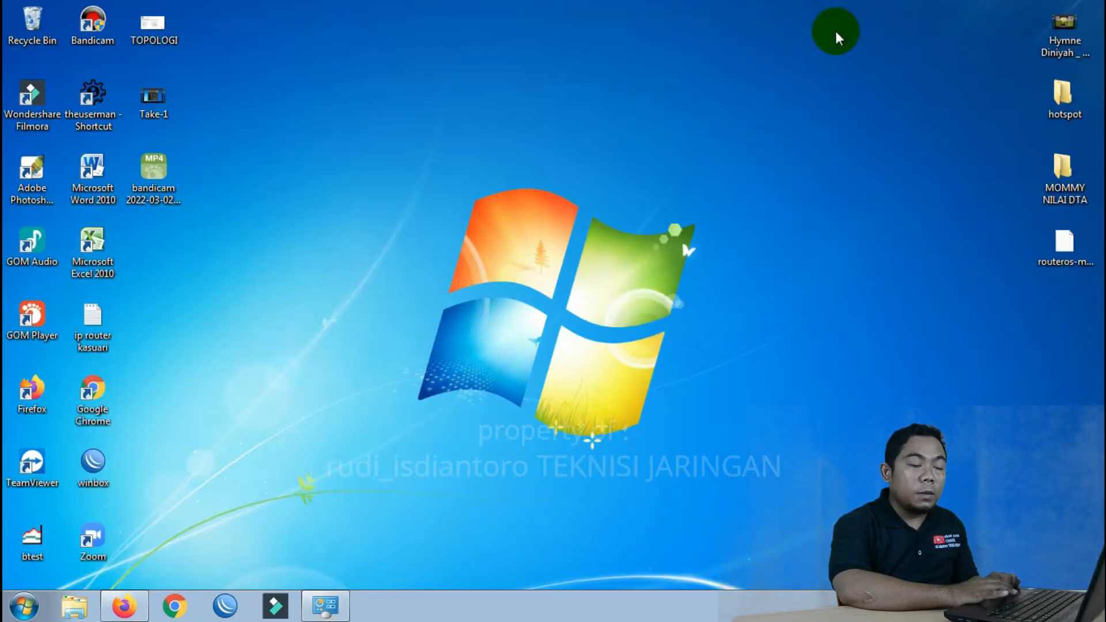
right_click(554, 160)
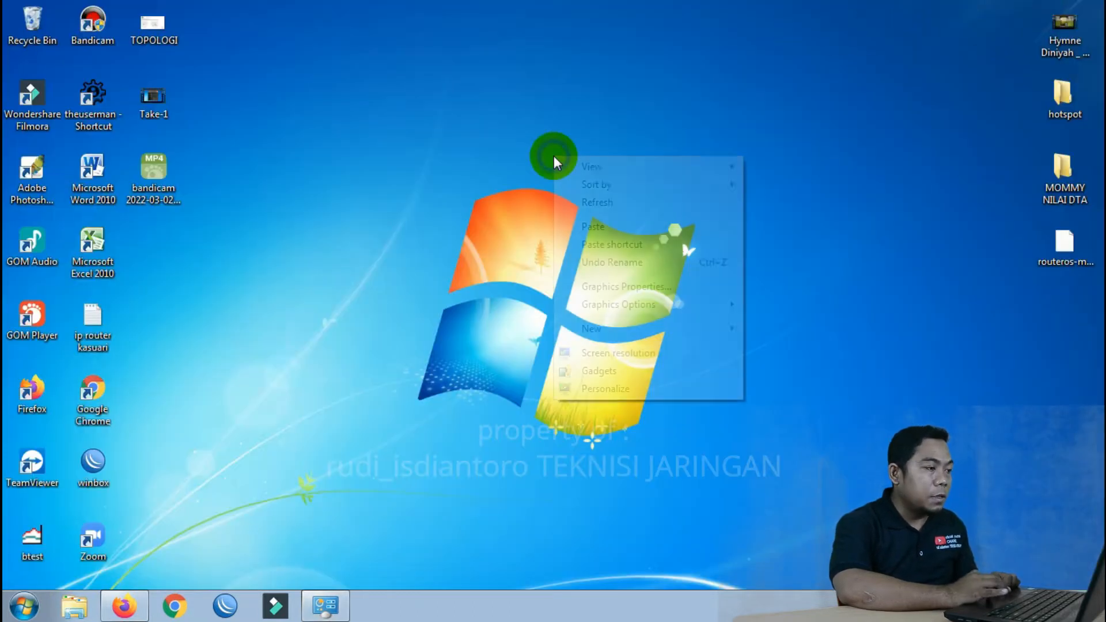
left_click(586, 205)
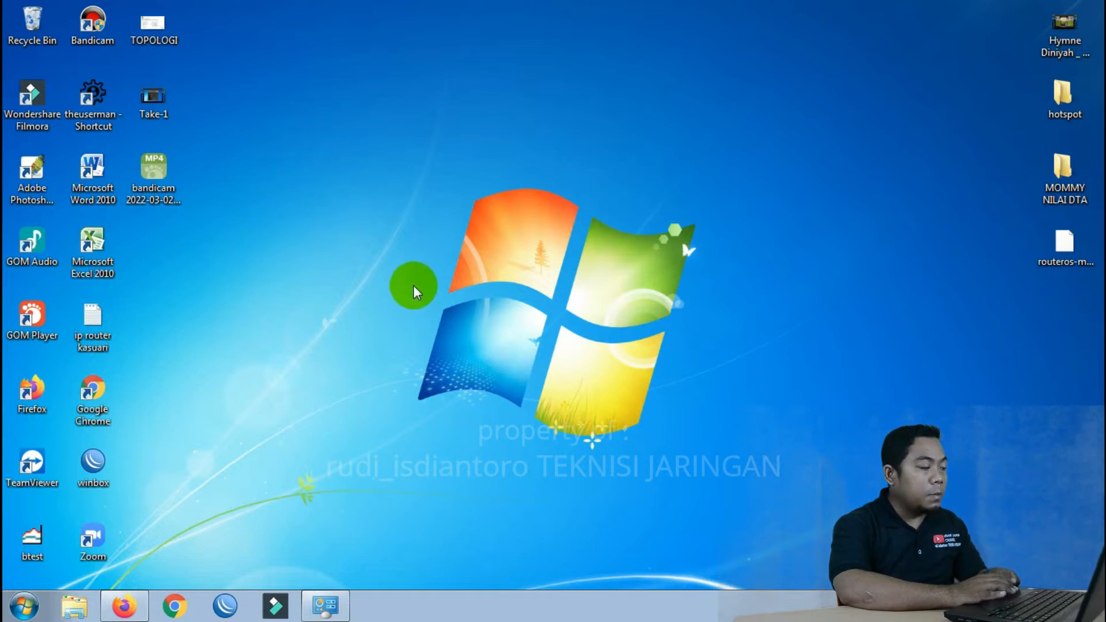
left_click(25, 610)
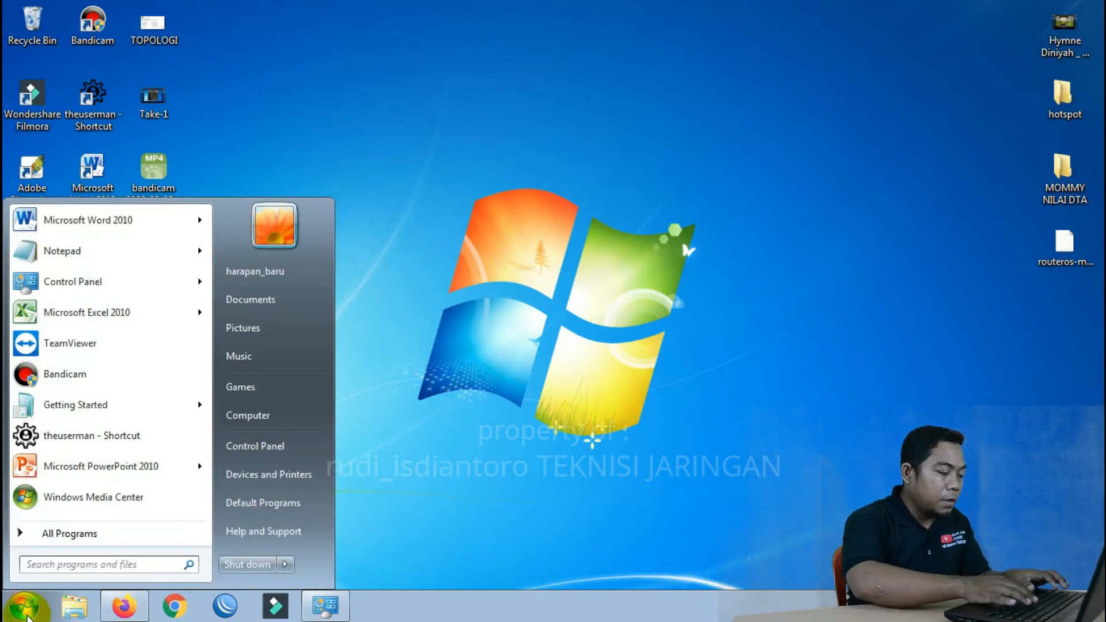
type("PING")
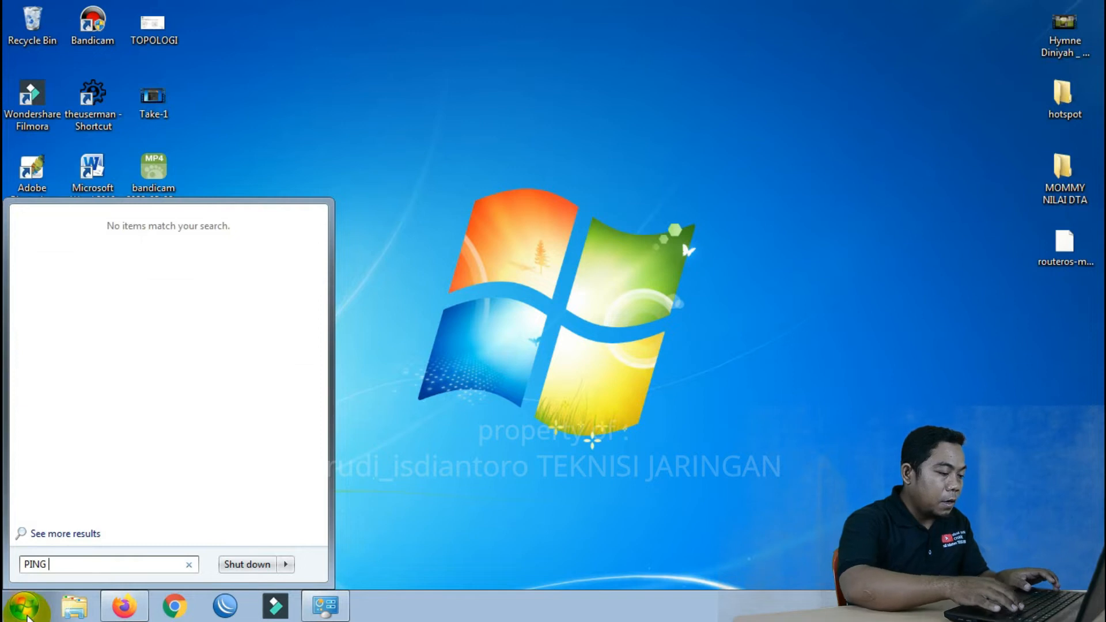
key("BackSpace")
key("BackSpace")
key("BackSpace")
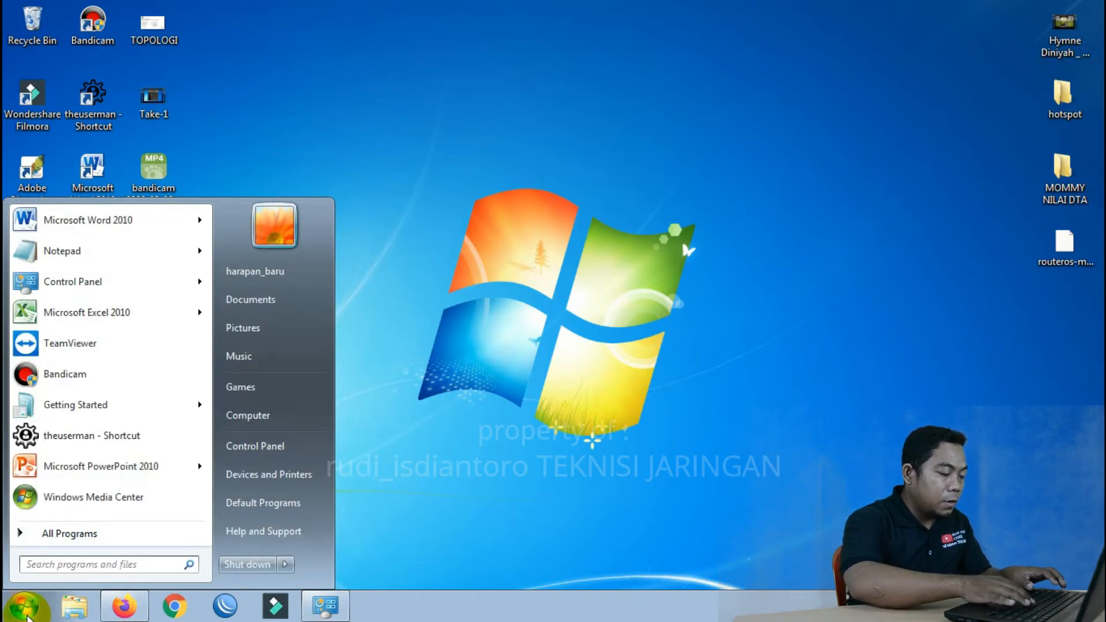
type("ping 19")
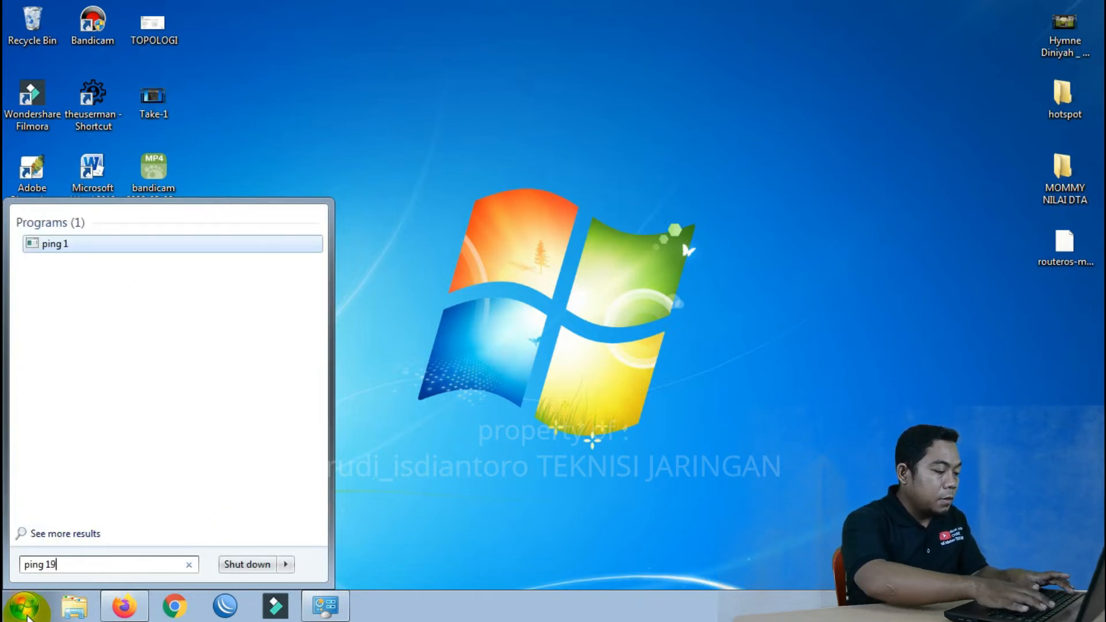
type("2.168.1.20 -")
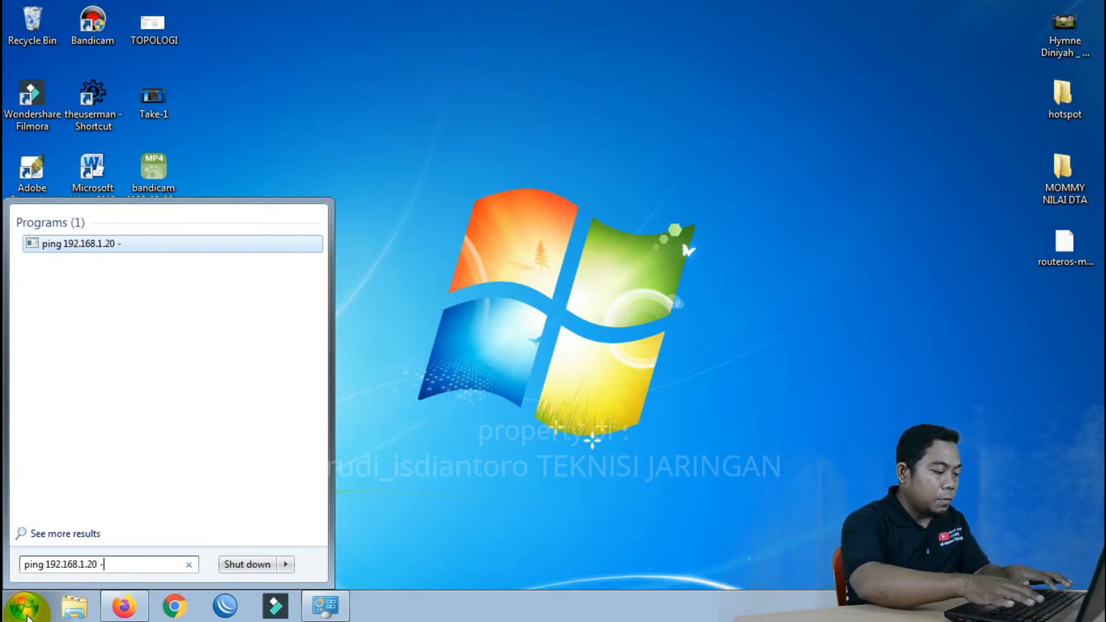
key("Return")
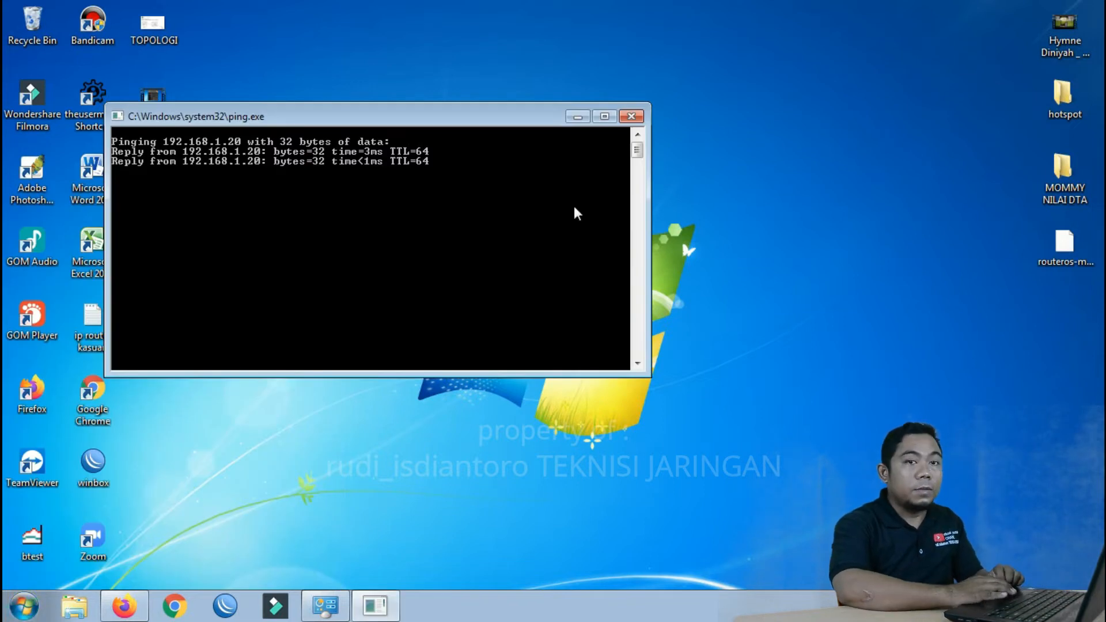
left_click(631, 117)
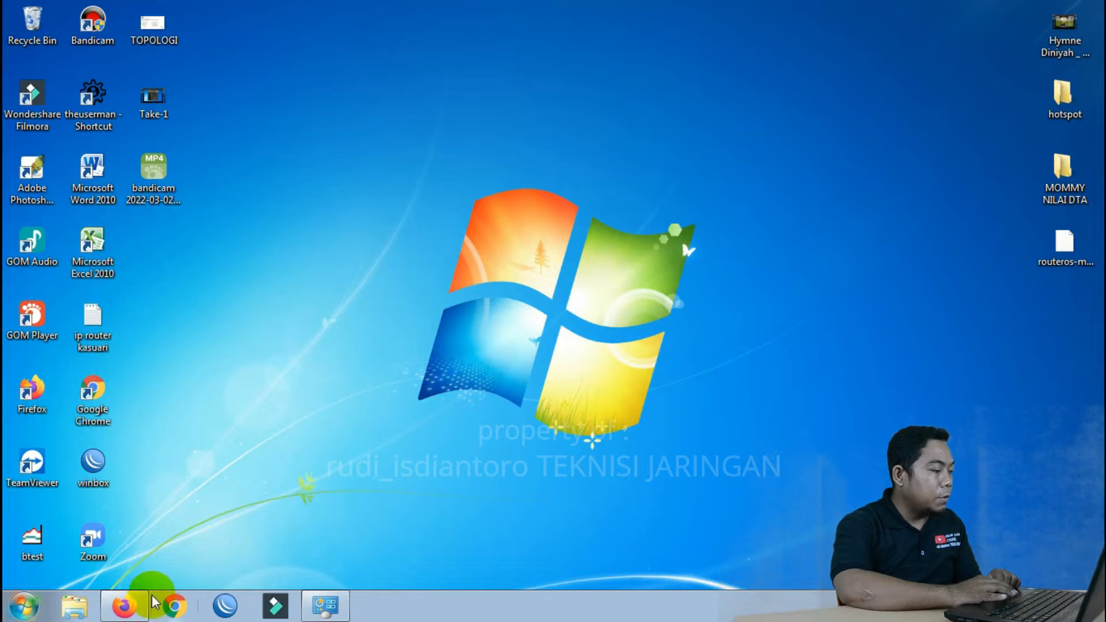
Launch Firefox and load the device address 192.168.1.20
left_click(132, 605)
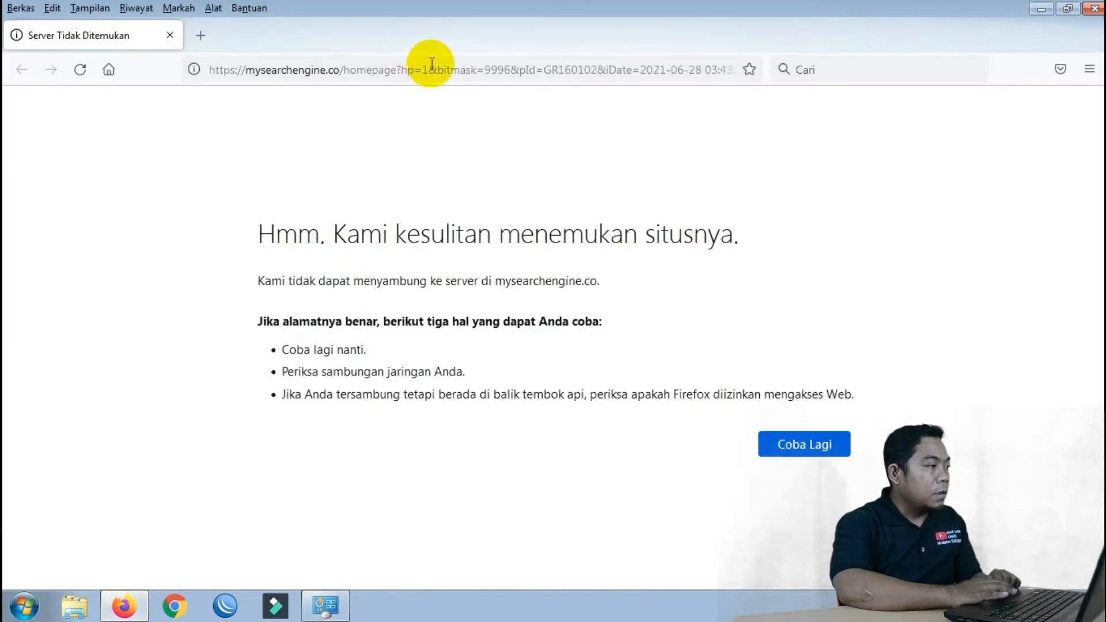
left_click(436, 71)
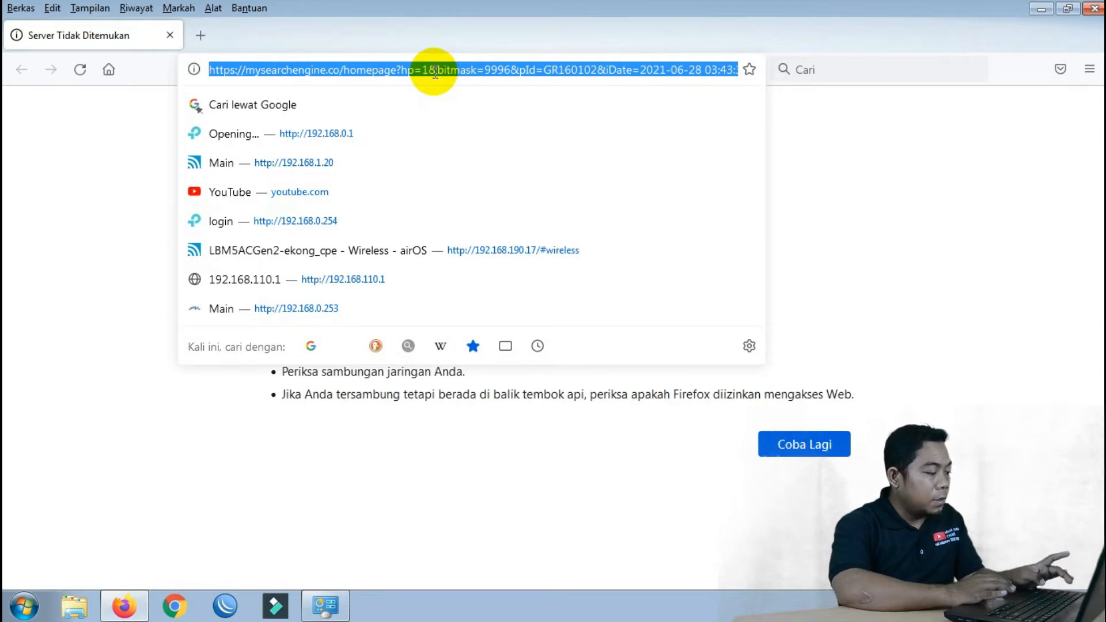
type("19")
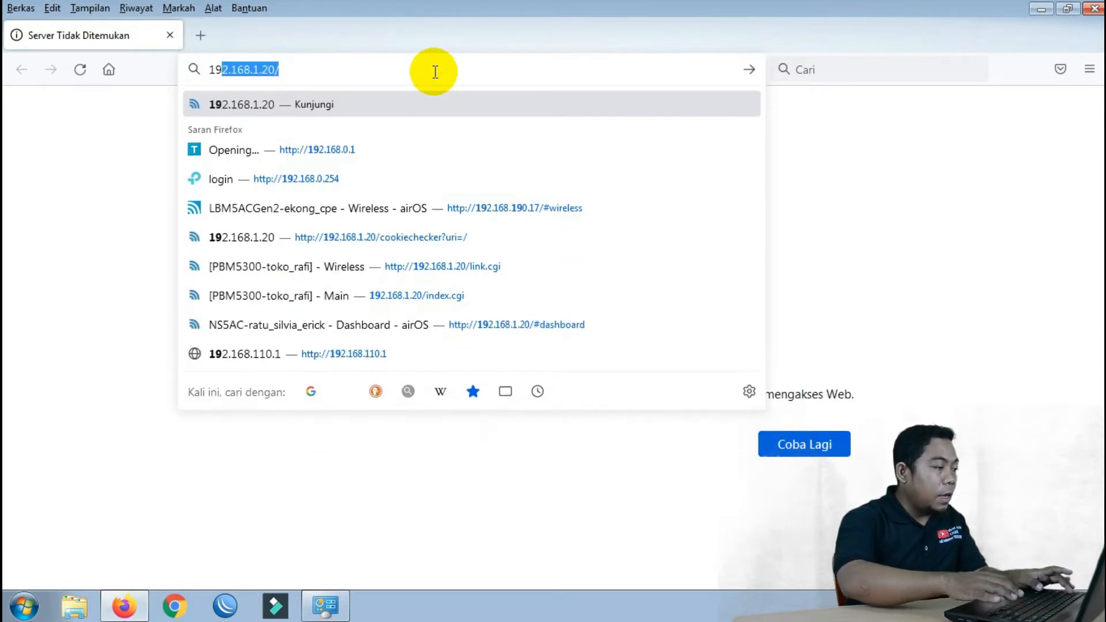
type("2.168.1.20")
key("Return")
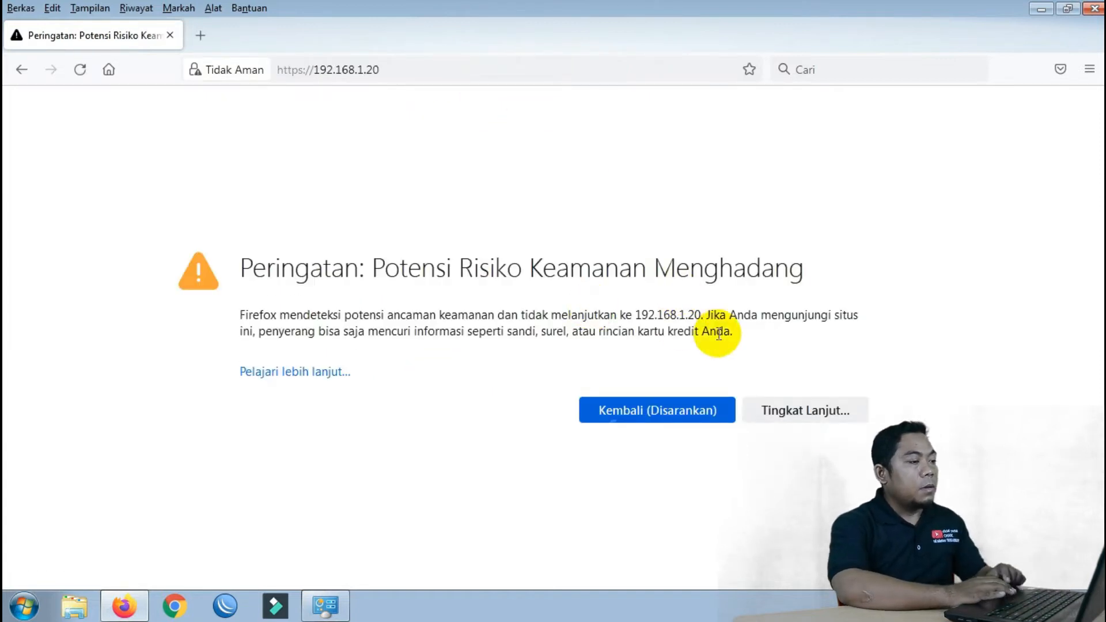
Accept the self-signed certificate risk to reach the airOS login page
left_click(795, 411)
left_click_drag(1099, 133, 1087, 291)
left_click(732, 530)
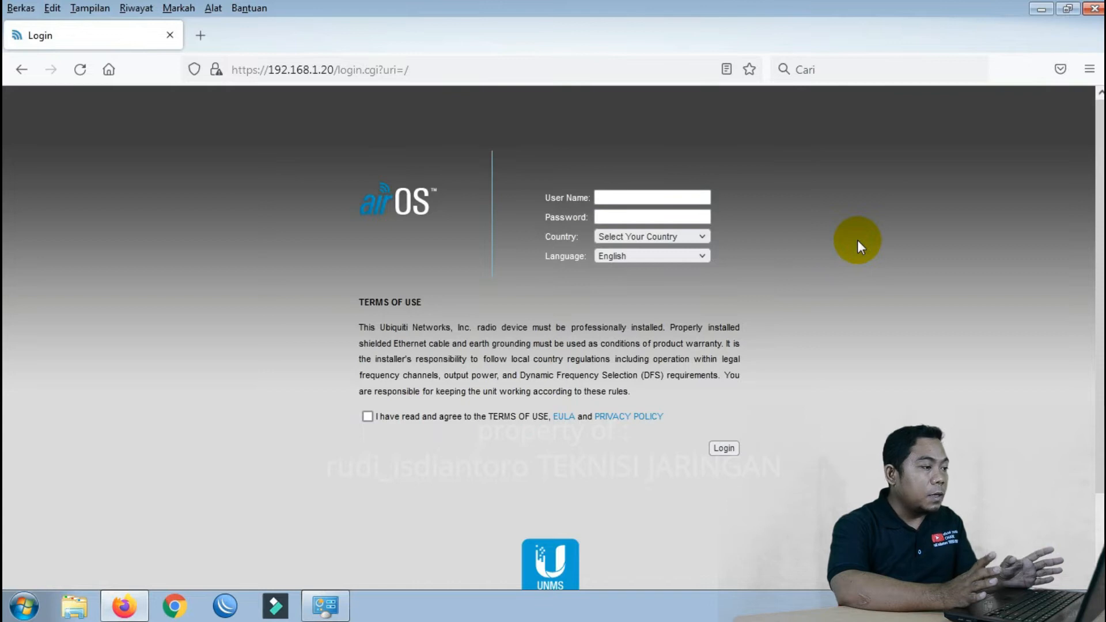
Enter the default administrator username and password on the login form
left_click(614, 196)
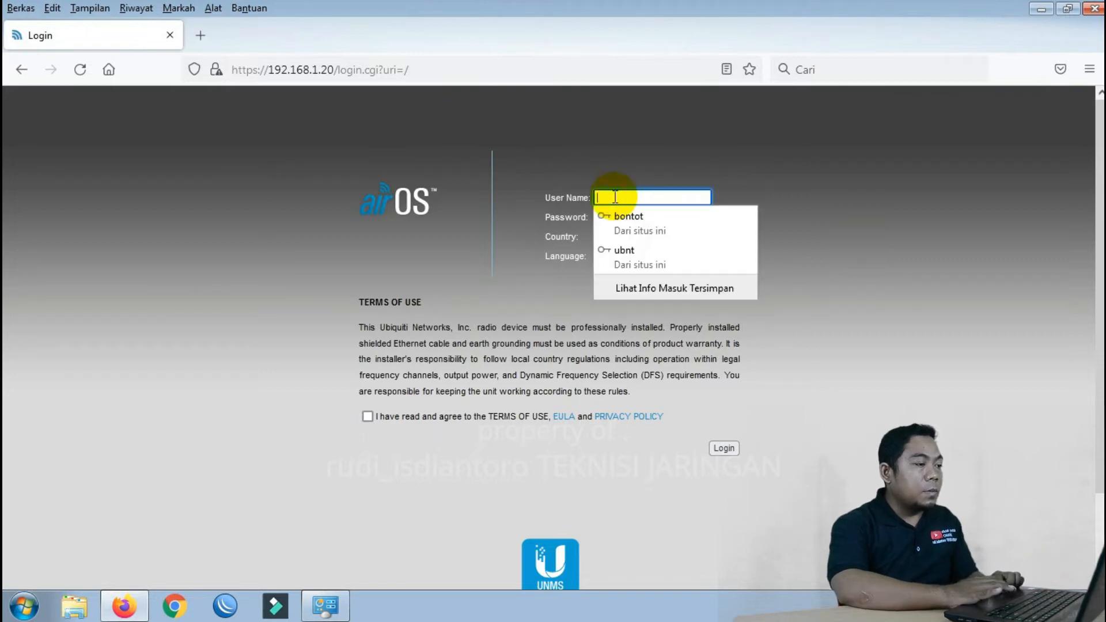
type("ubnt")
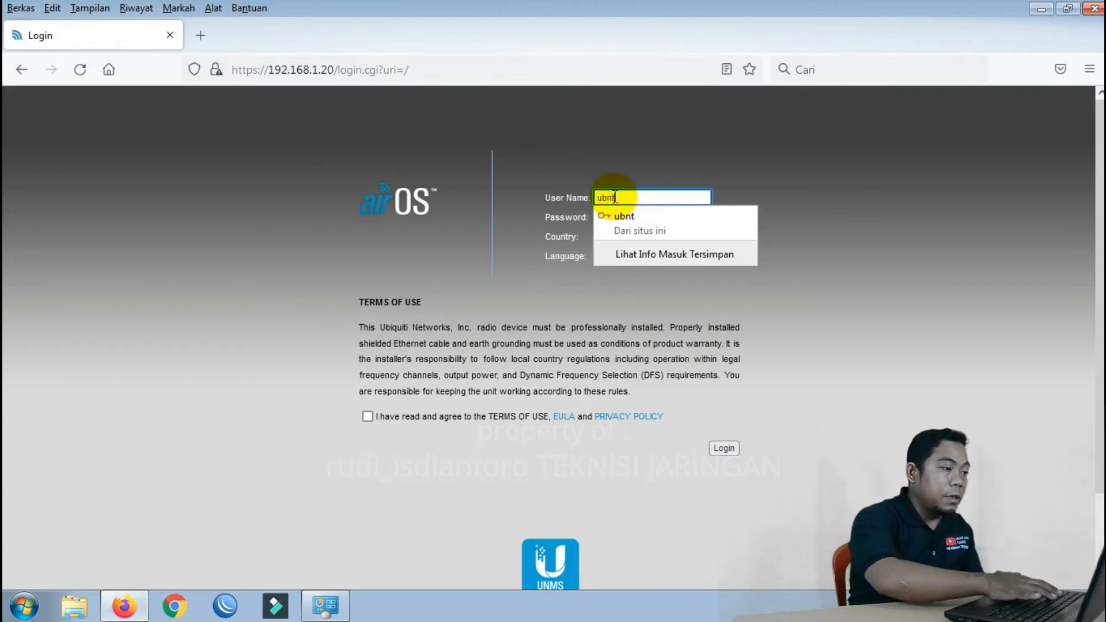
left_click(907, 209)
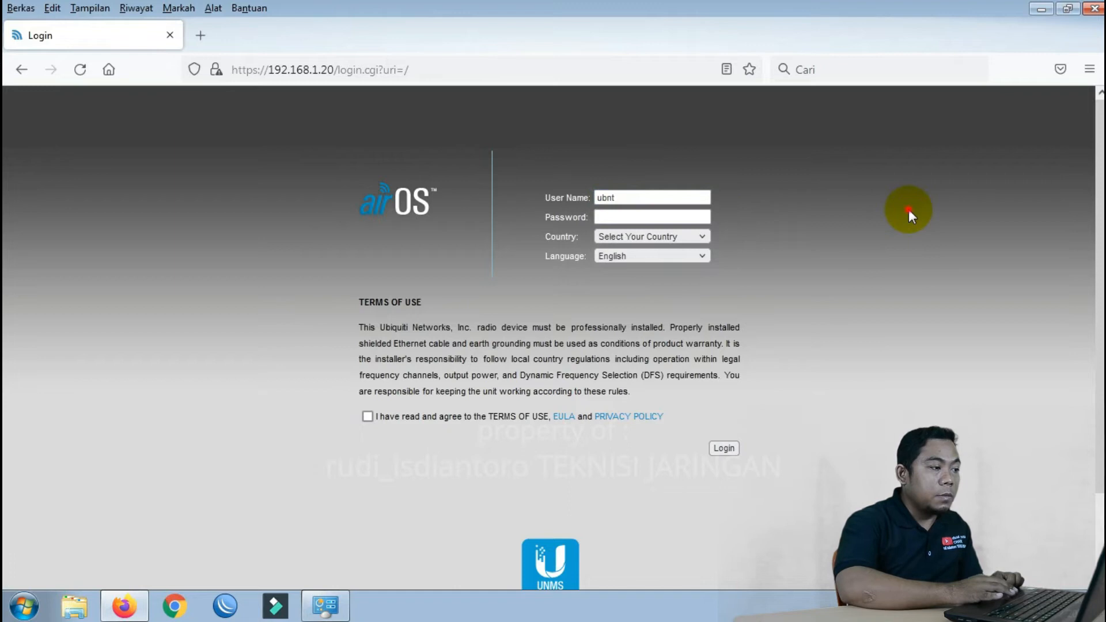
left_click(625, 217)
type("ub")
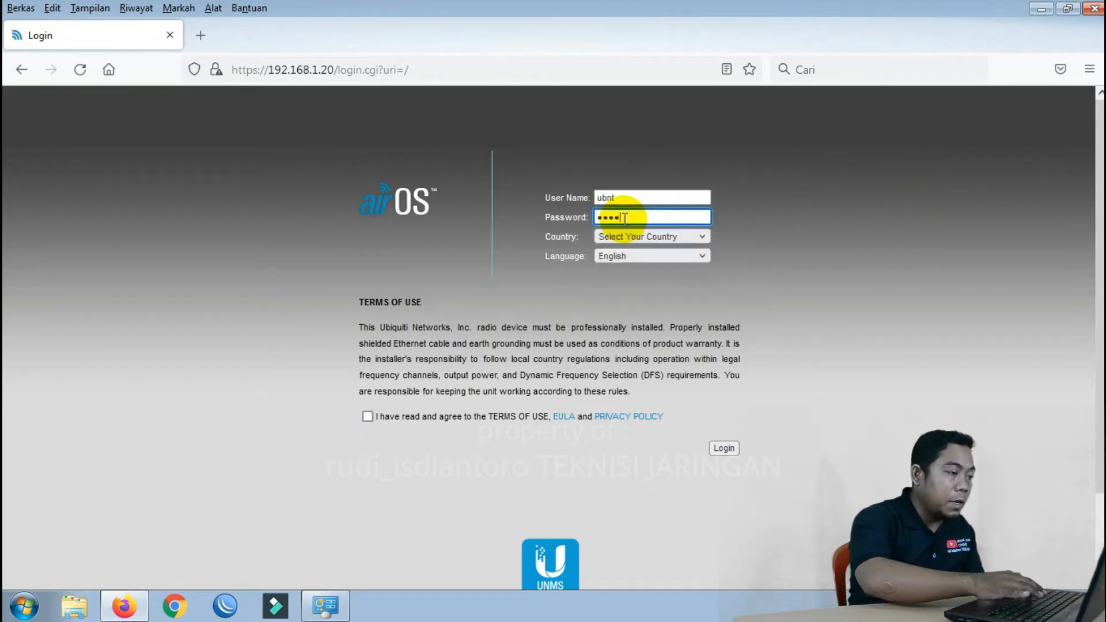
Set Country to Licensed, accept the terms of use, and log in
left_click(638, 238)
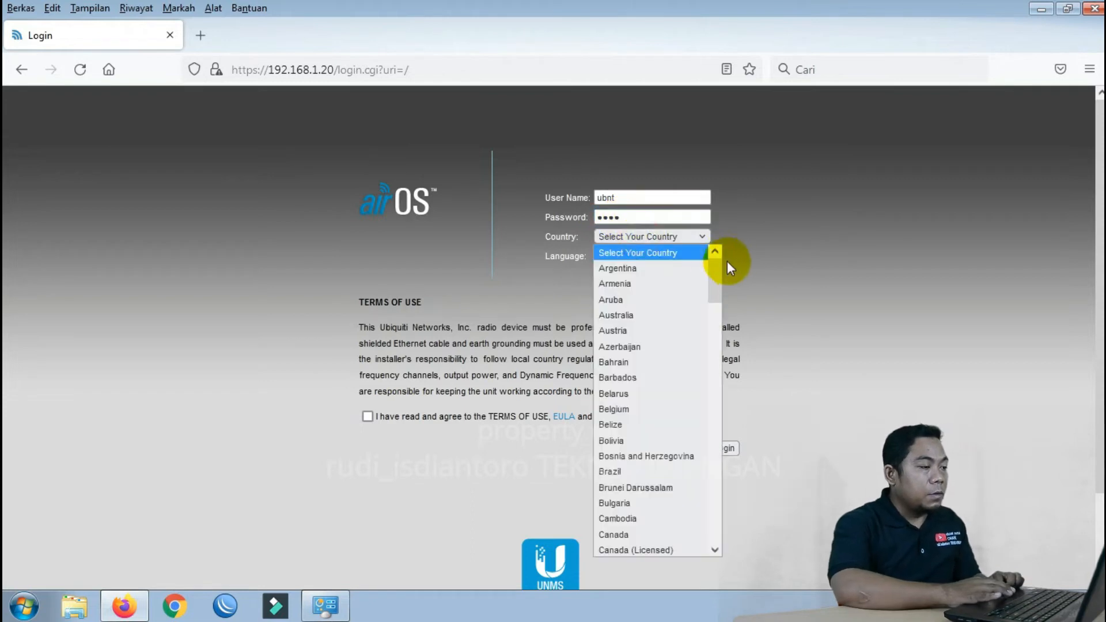
left_click_drag(714, 271, 707, 368)
left_click(676, 411)
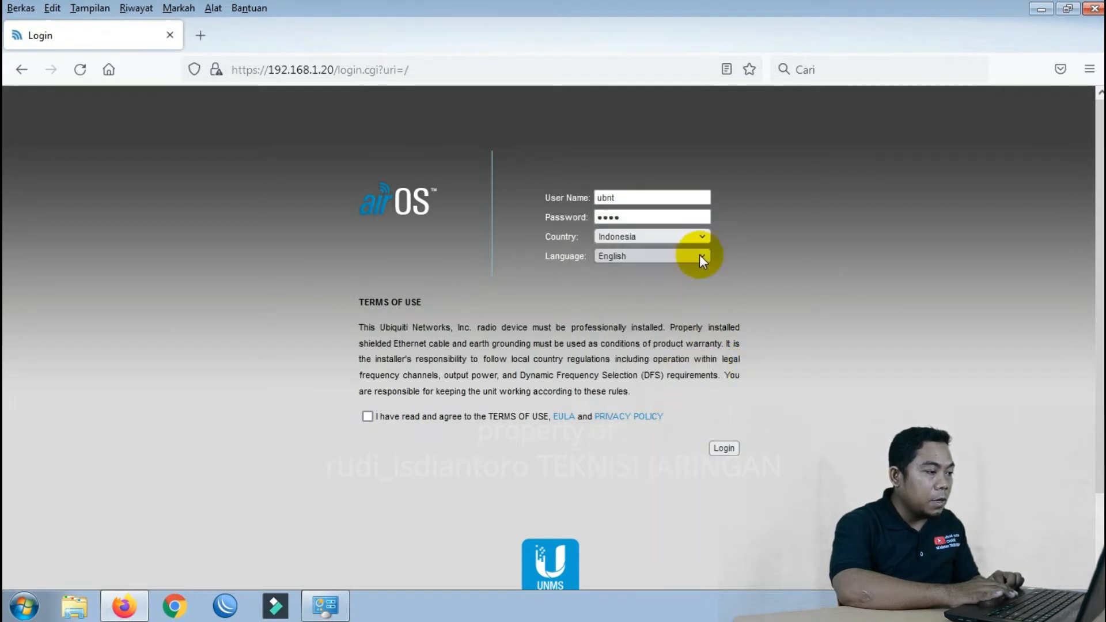
left_click(702, 236)
left_click_drag(711, 335, 715, 379)
key("Escape")
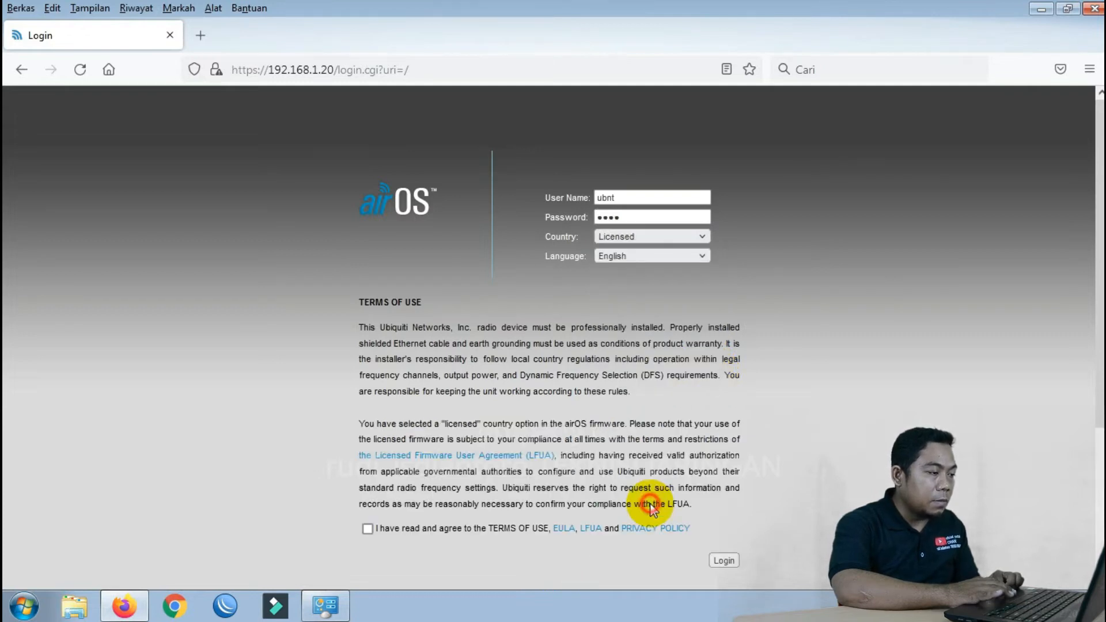
left_click(366, 528)
left_click(725, 560)
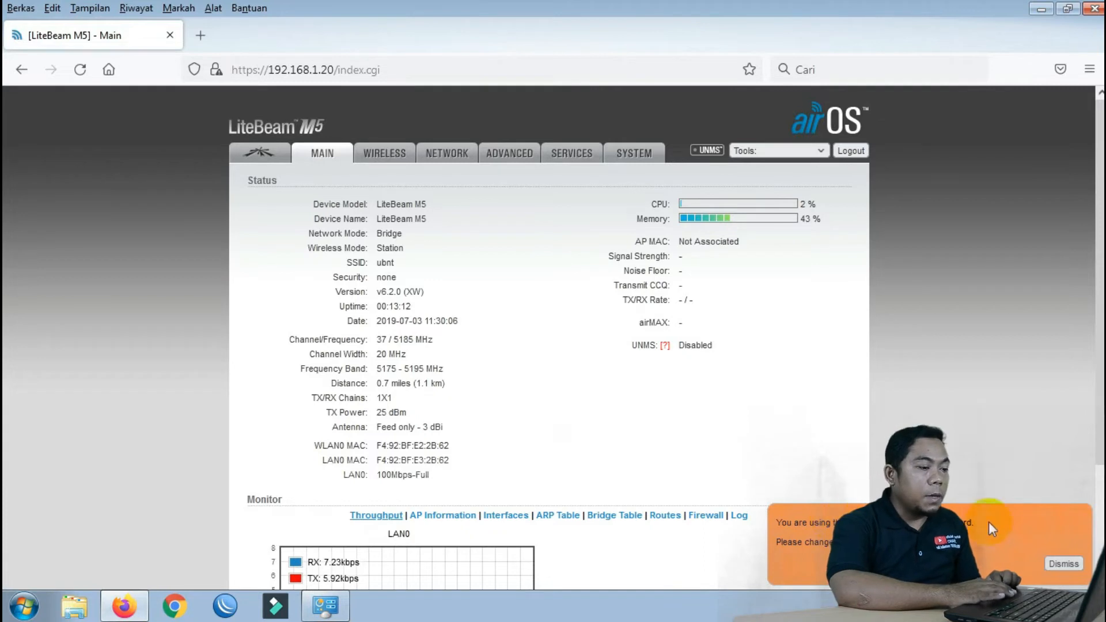
Dismiss the orange default-password warning on the Main status page
left_click(1066, 564)
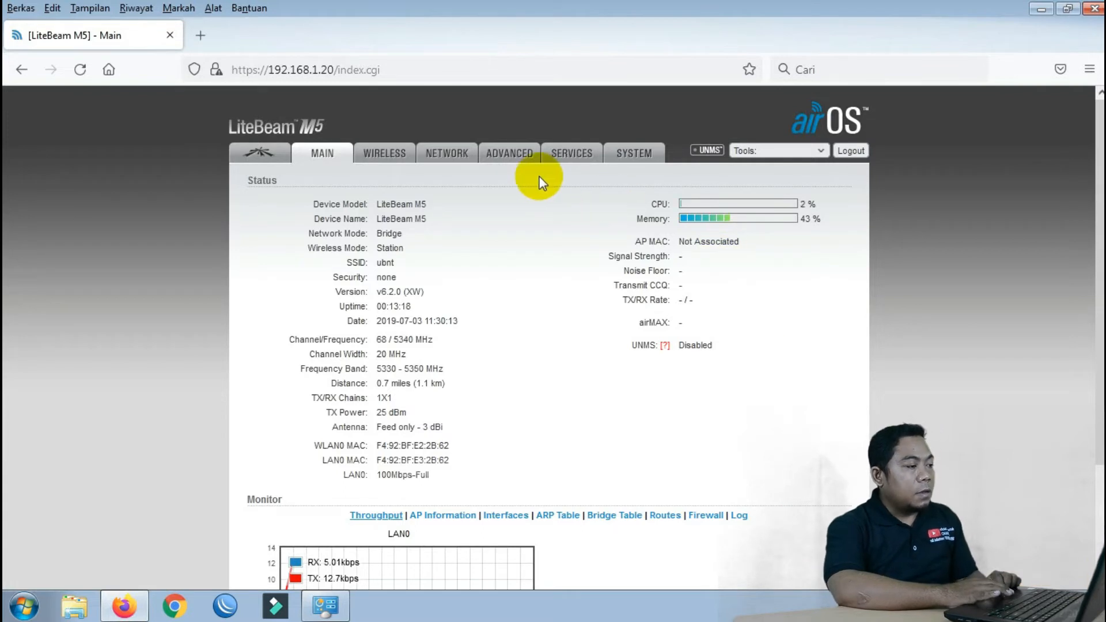
On the System page, rename the device to LBM5 with a custom hyphenated suffix
left_click(634, 154)
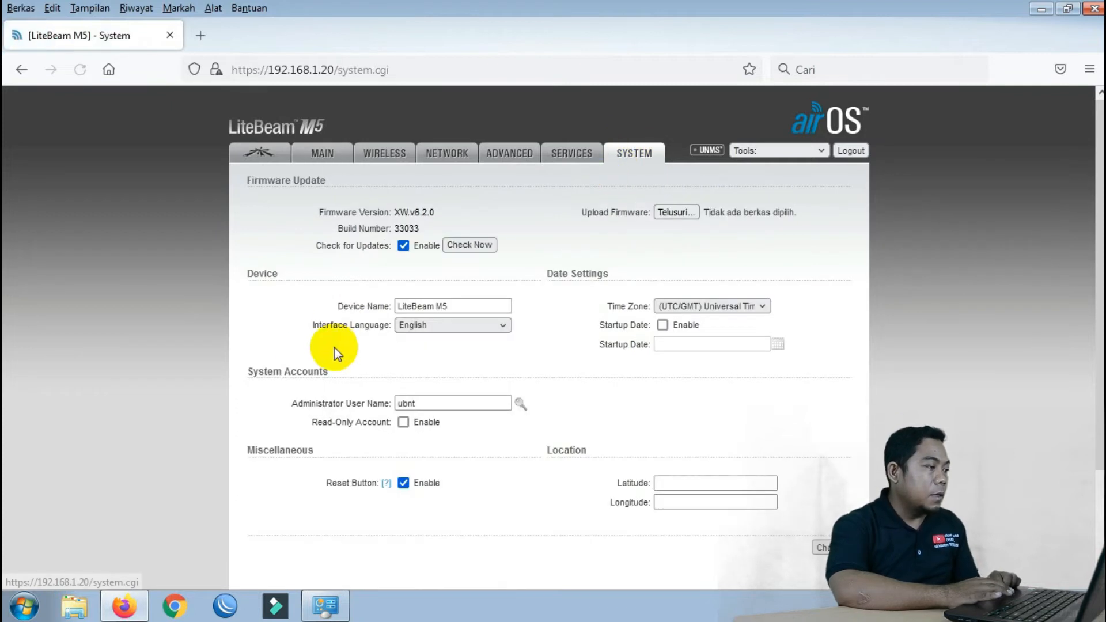
left_click(440, 305)
key("BackSpace")
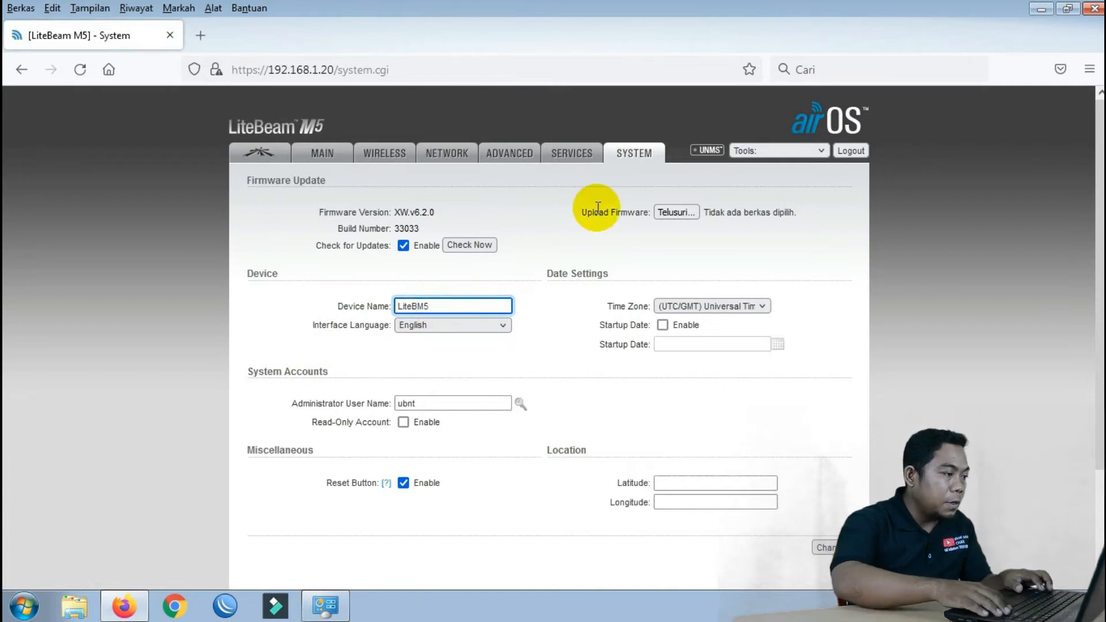
key("BackSpace")
type("-")
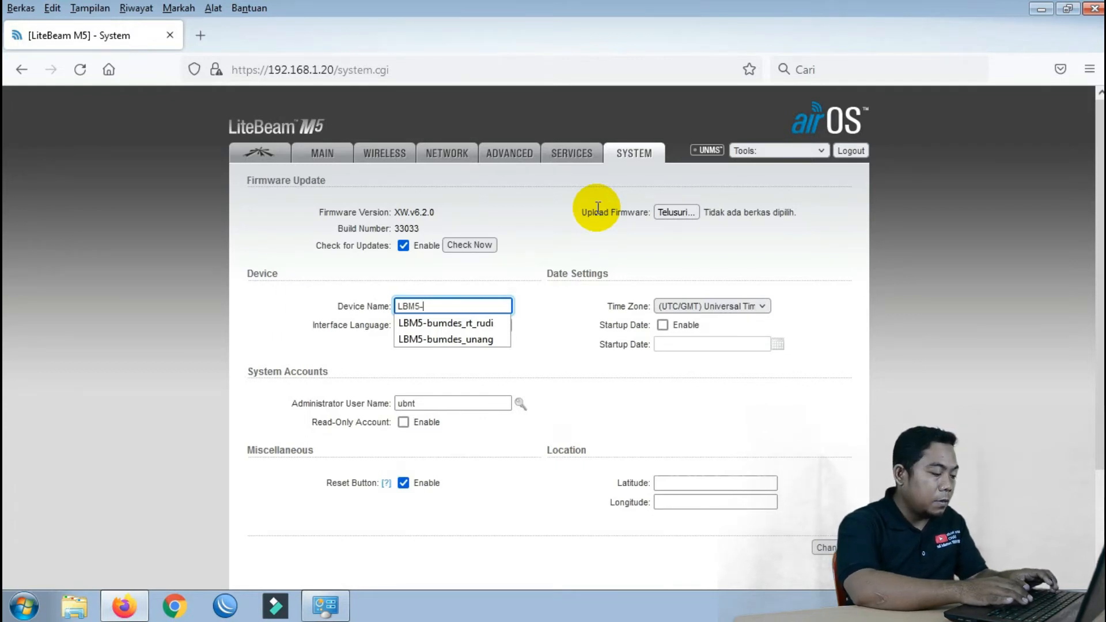
type("mantri_")
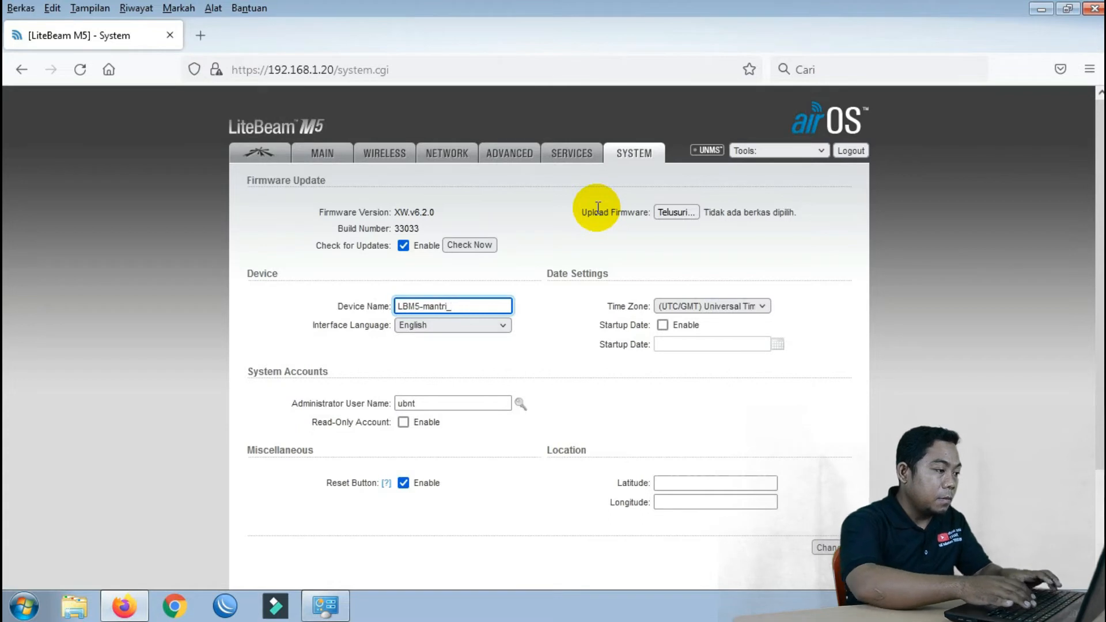
type("ade")
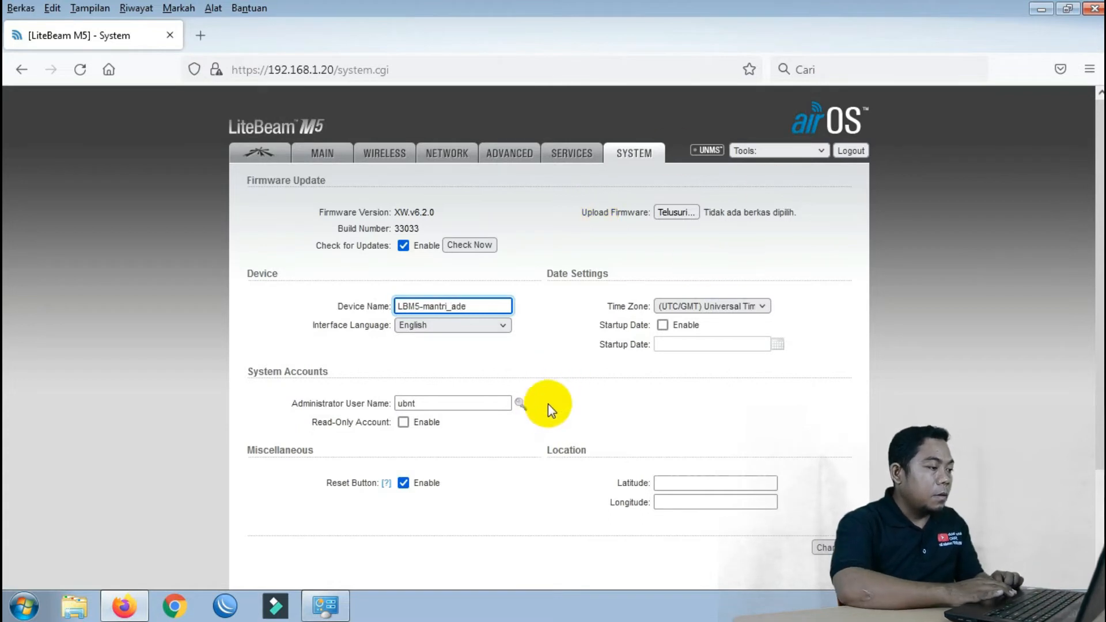
Change the administrator user name, enter the current password, and set a new password
left_click(521, 403)
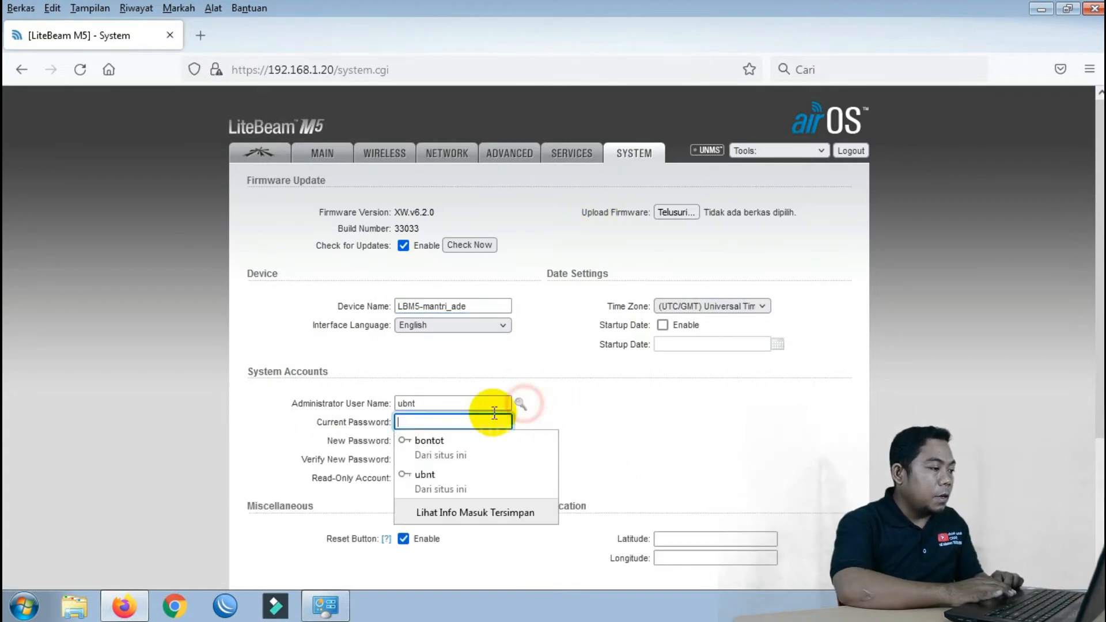
double_click(442, 403)
type("bontot")
key("Tab")
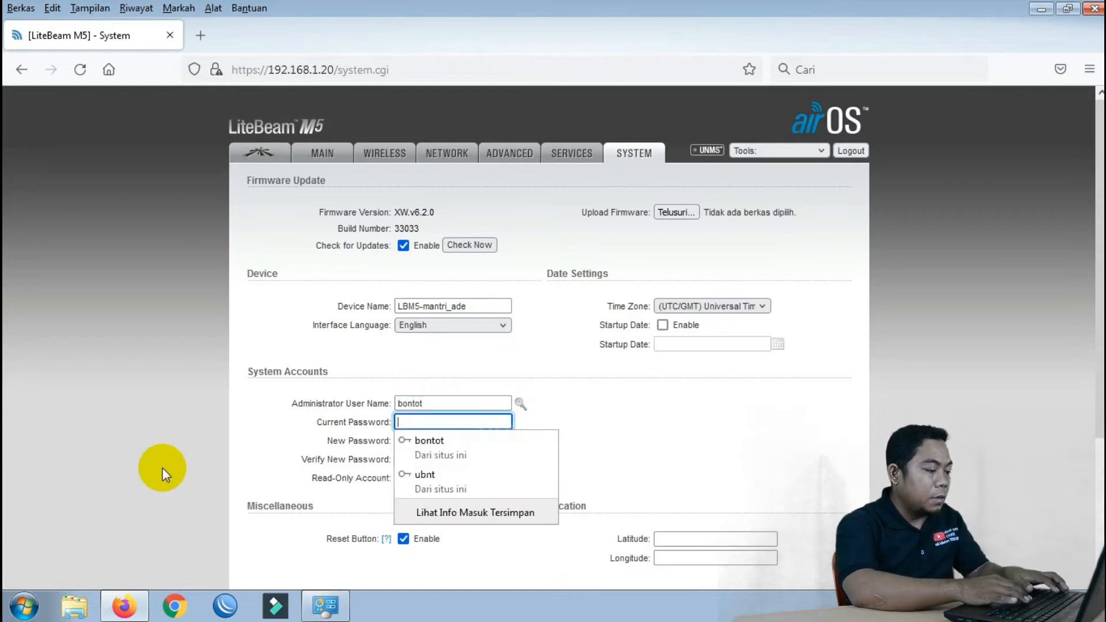
type("ubnt")
key("Tab")
type("bo")
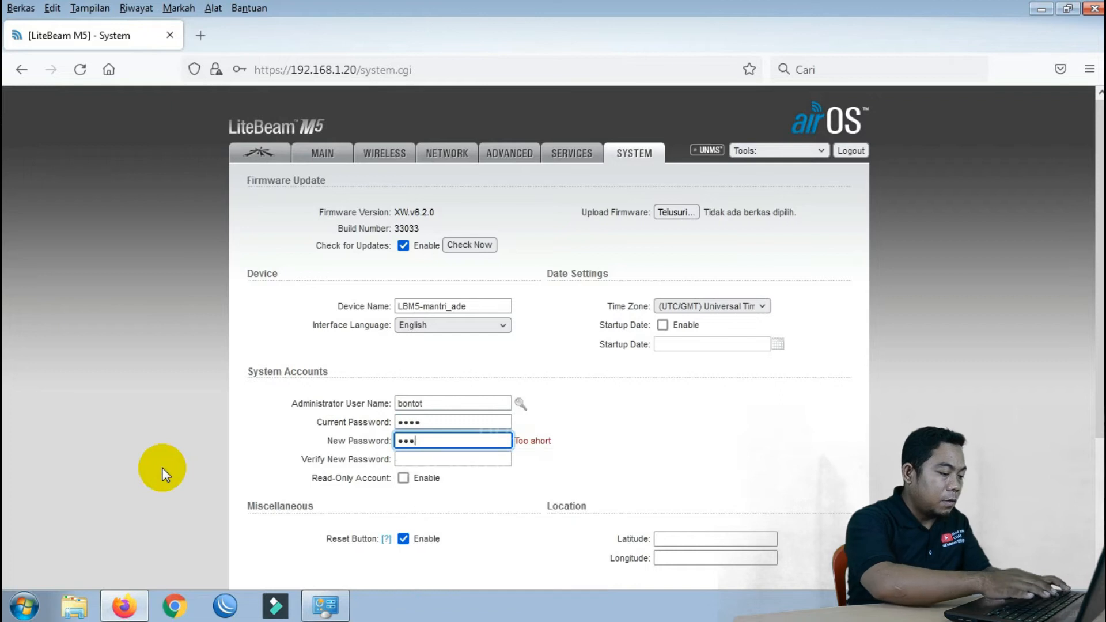
key("Tab")
type("bon")
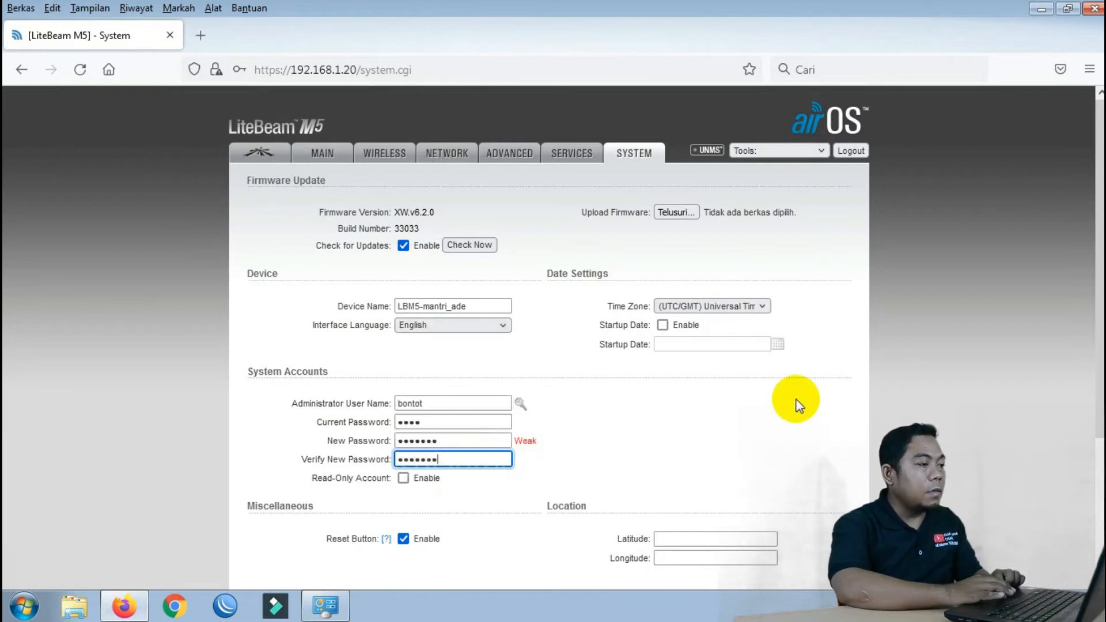
Set time zone to GMT+07:00 Bangkok and enable startup date 03/02/2022
scroll(772, 276, "down", 4)
scroll(771, 277, "up", 3)
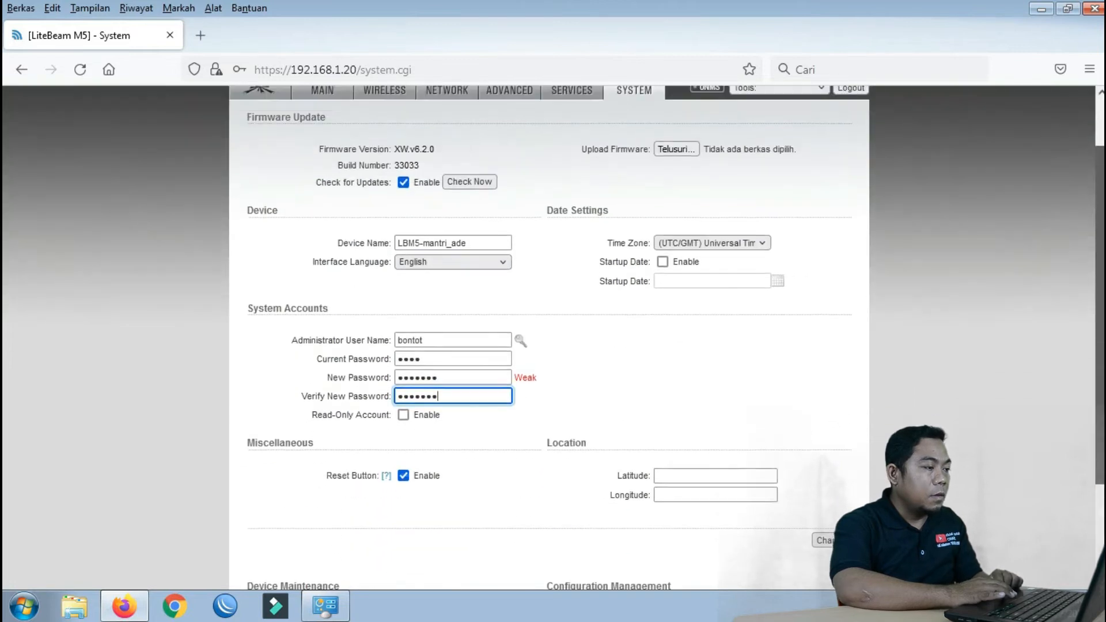
left_click(765, 281)
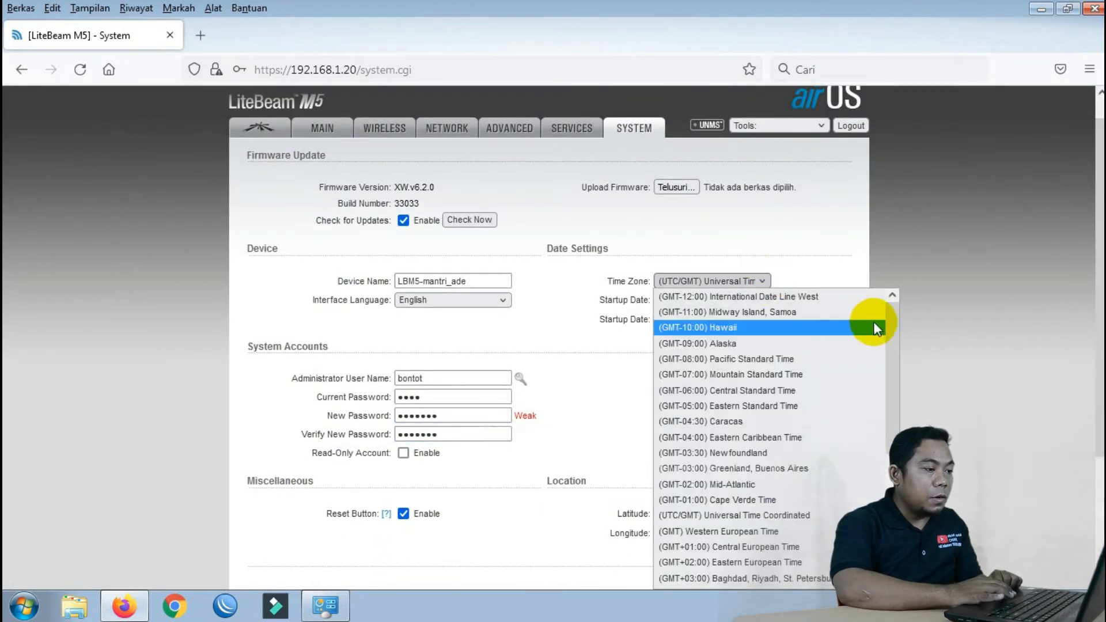
left_click_drag(893, 321, 887, 474)
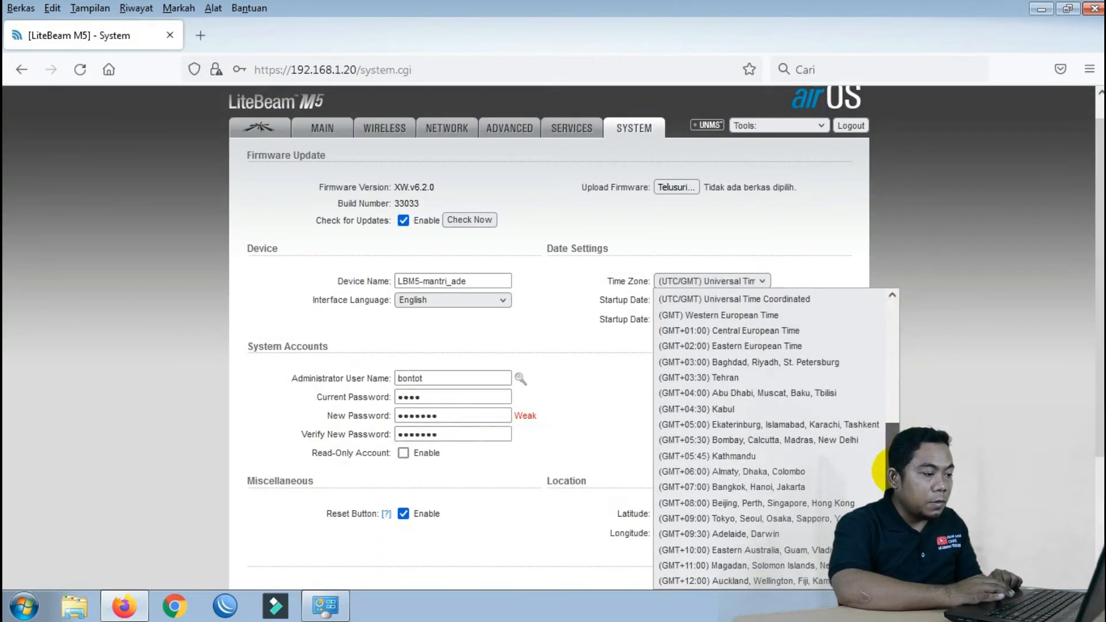
left_click(824, 486)
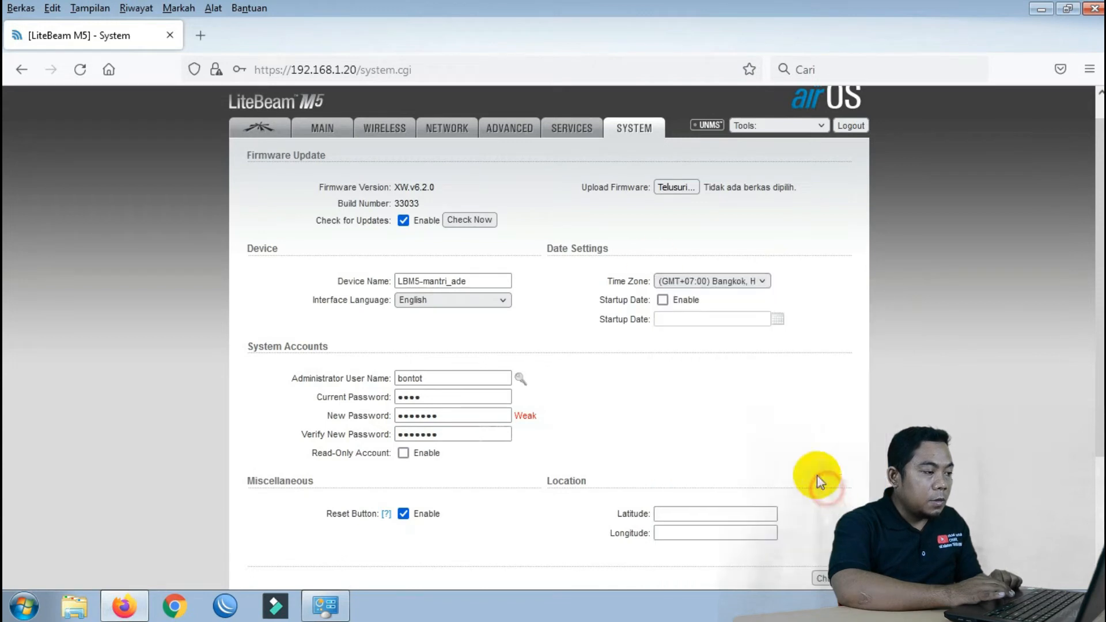
left_click(663, 300)
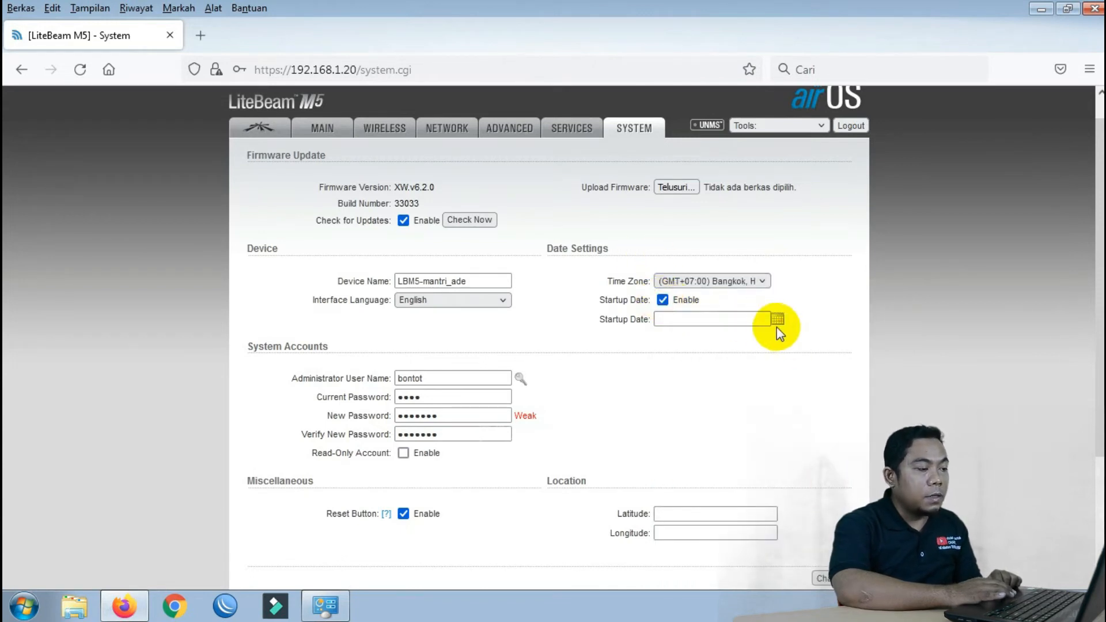
left_click(777, 320)
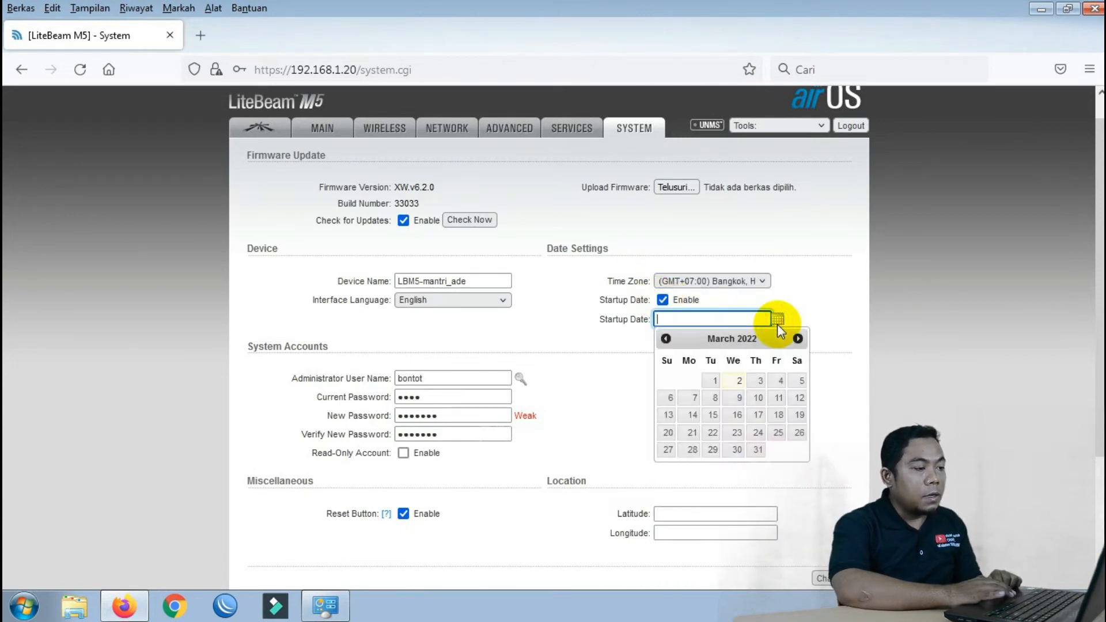
left_click(732, 381)
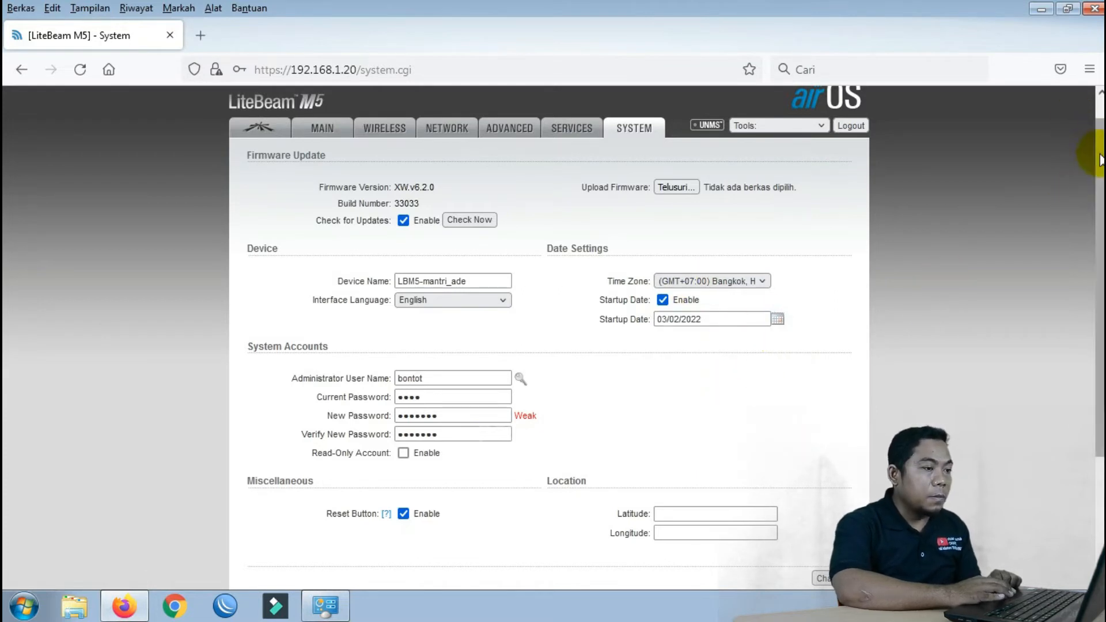
Save the system settings with Change and apply the configuration
scroll(1093, 138, "down", 2)
left_click_drag(1099, 179, 1095, 248)
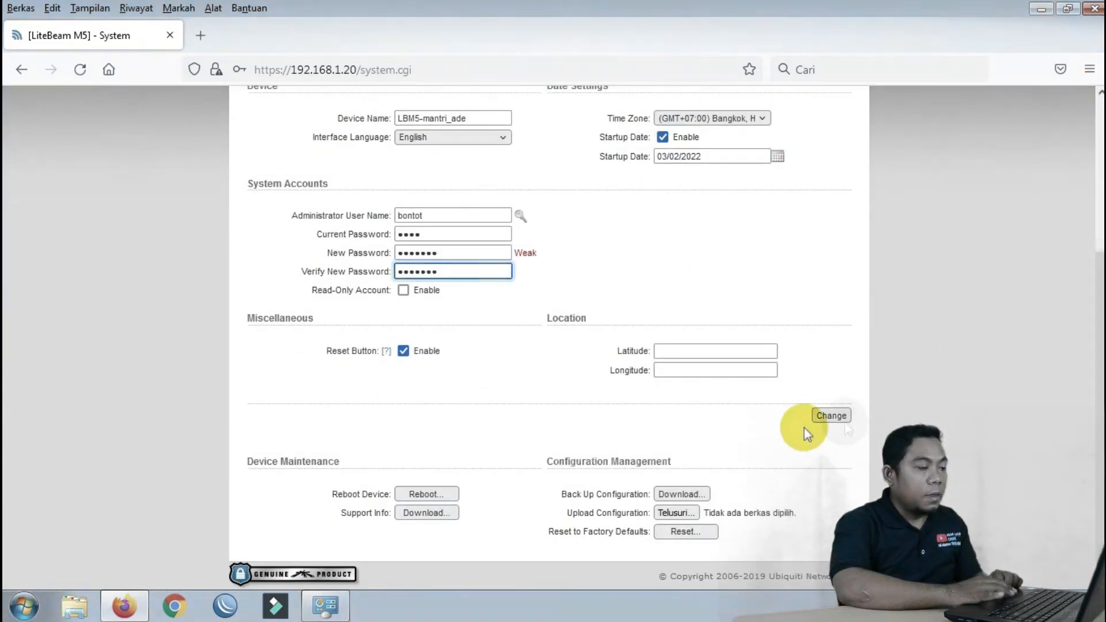
left_click(826, 414)
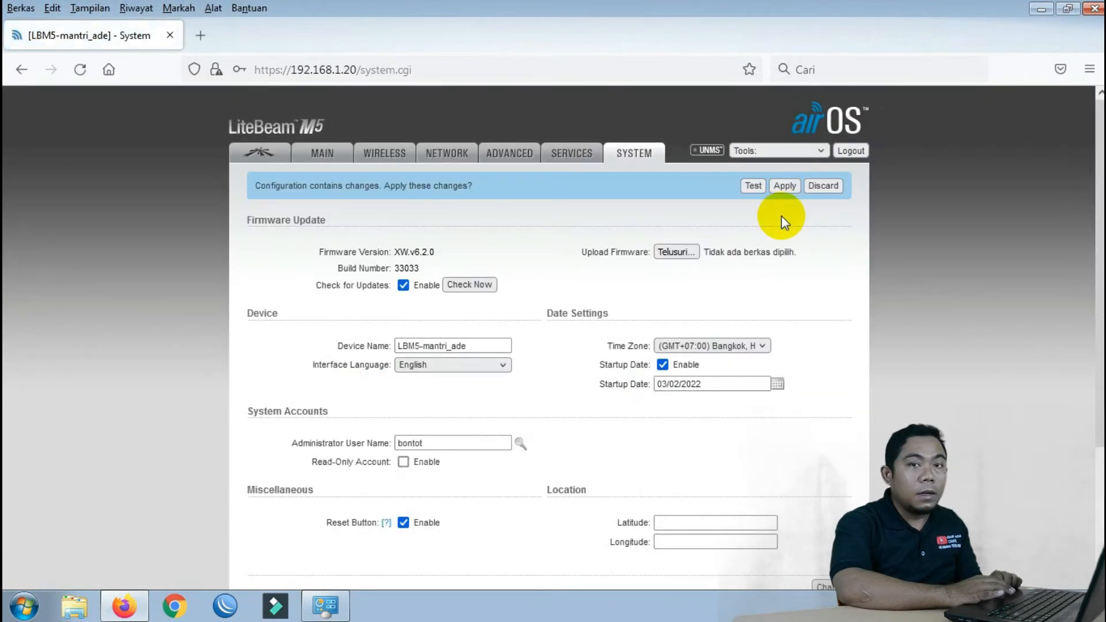
left_click(783, 186)
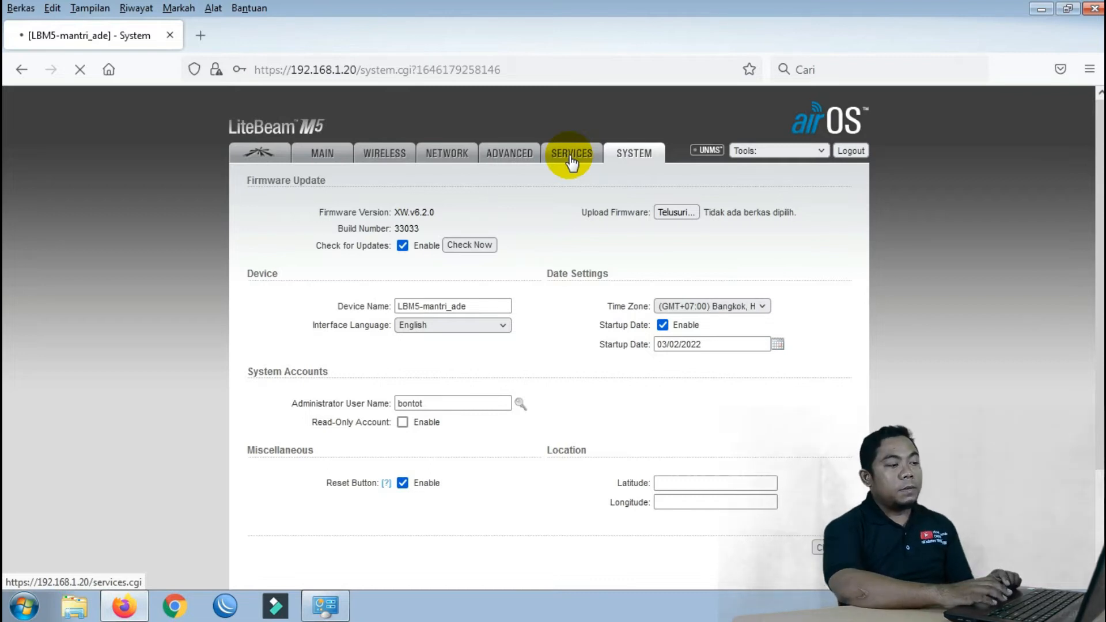
Retry the connection, then reload the device page over http instead of https
left_click(571, 158)
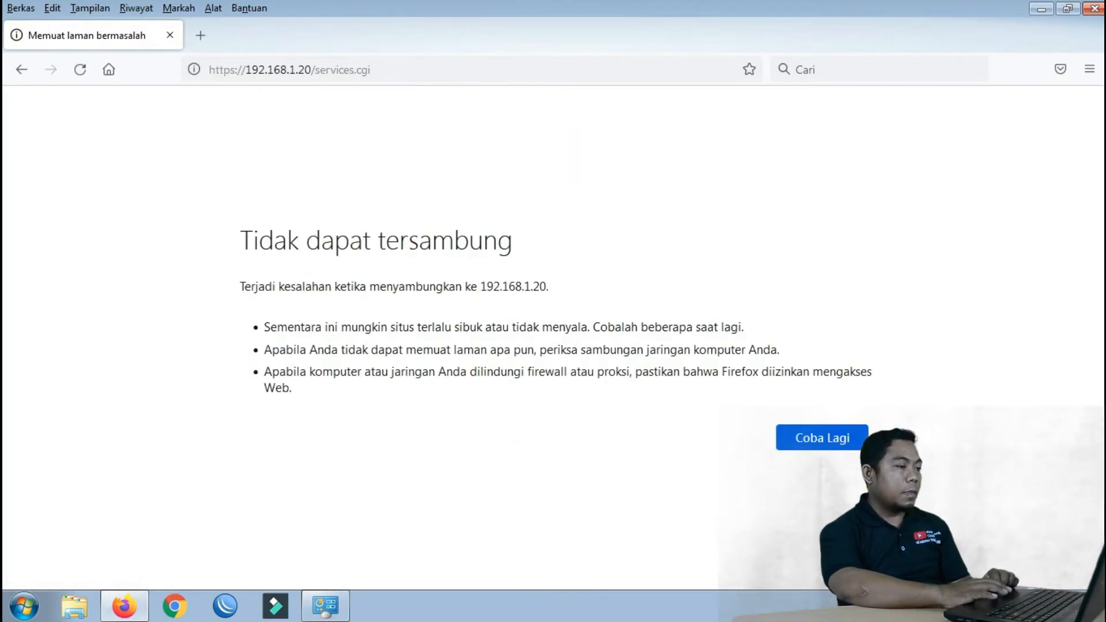
left_click(842, 440)
left_click(813, 440)
left_click(811, 439)
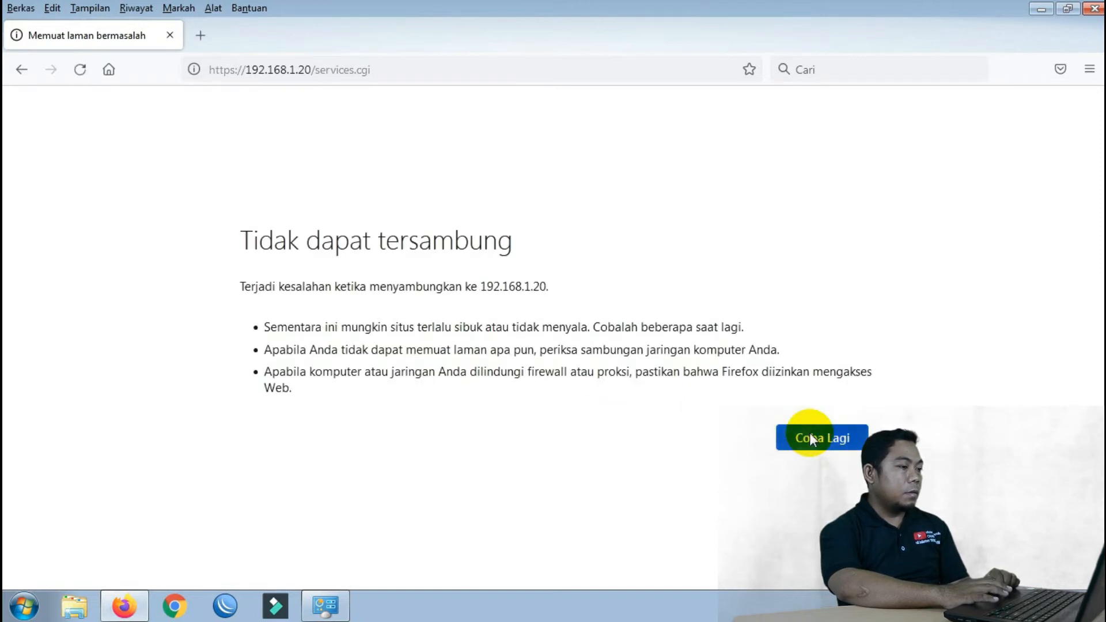
left_click(809, 435)
left_click(810, 436)
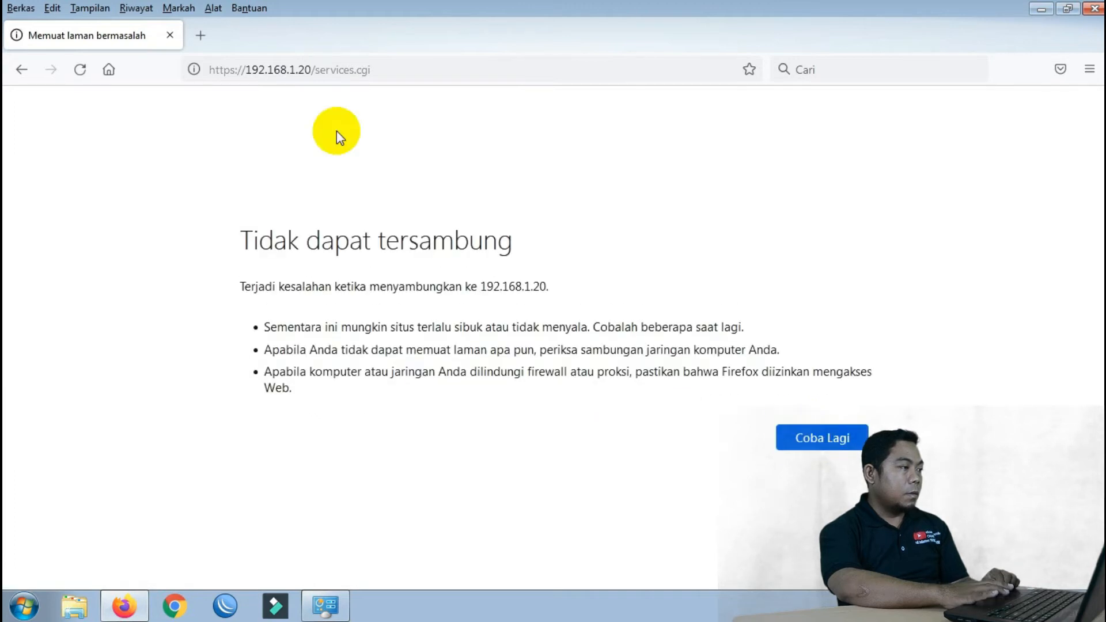
left_click(236, 74)
left_click(230, 70)
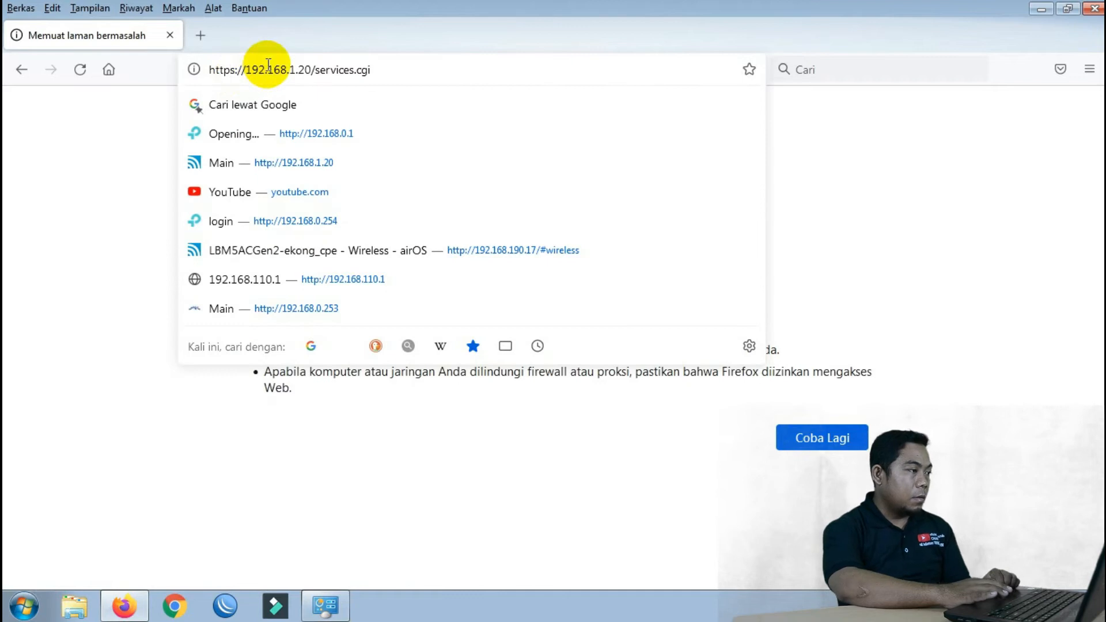
key("BackSpace")
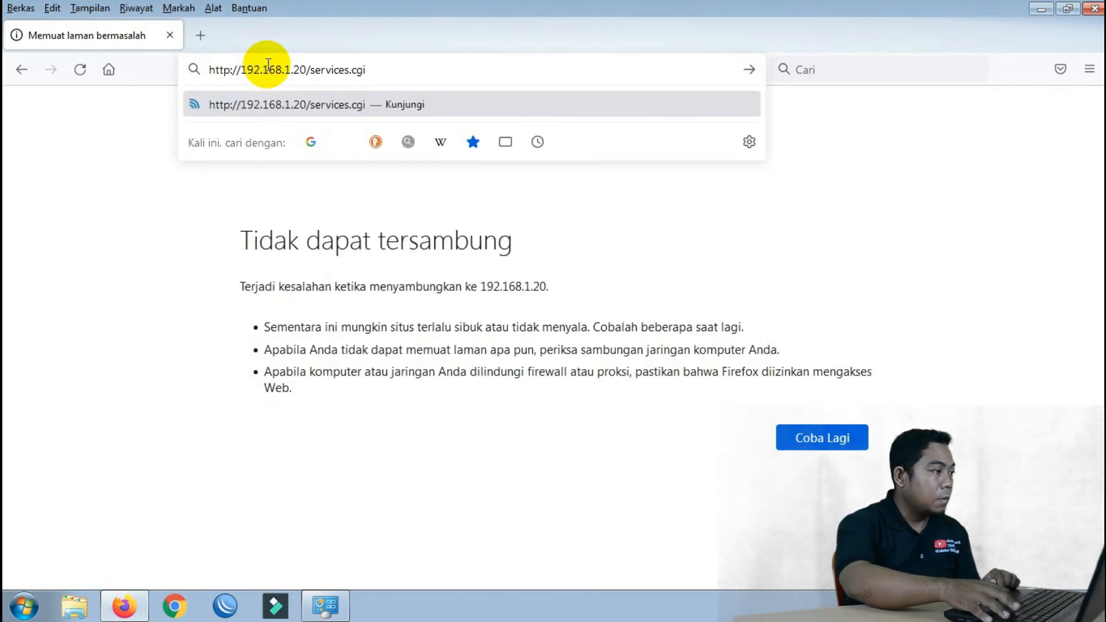
key("Return")
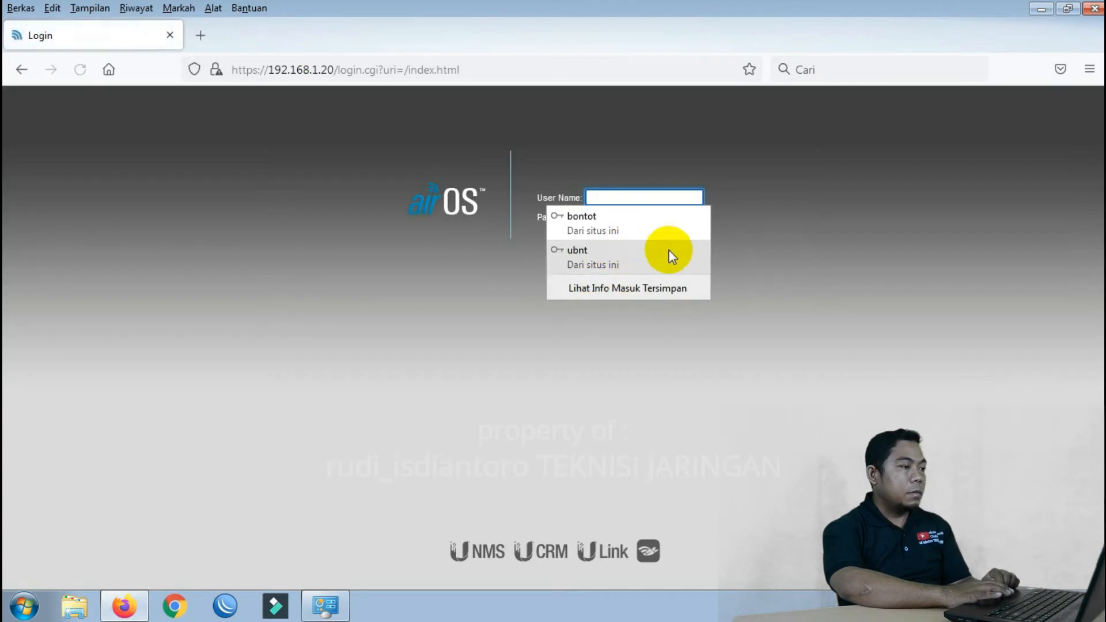
Log back in with the new administrator user name and password
left_click(866, 243)
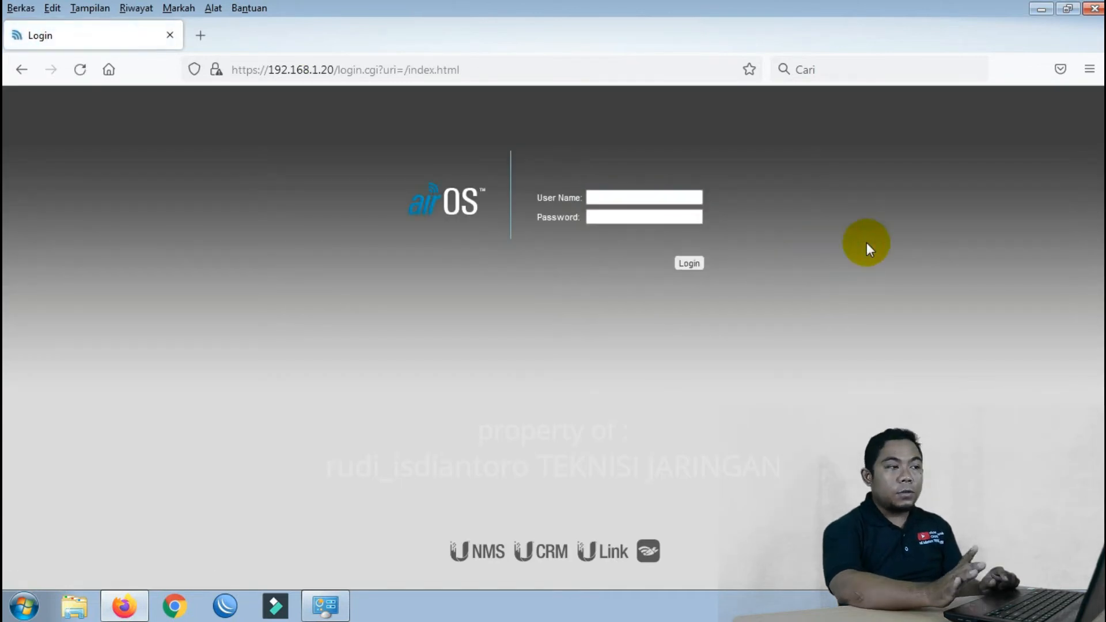
left_click(669, 197)
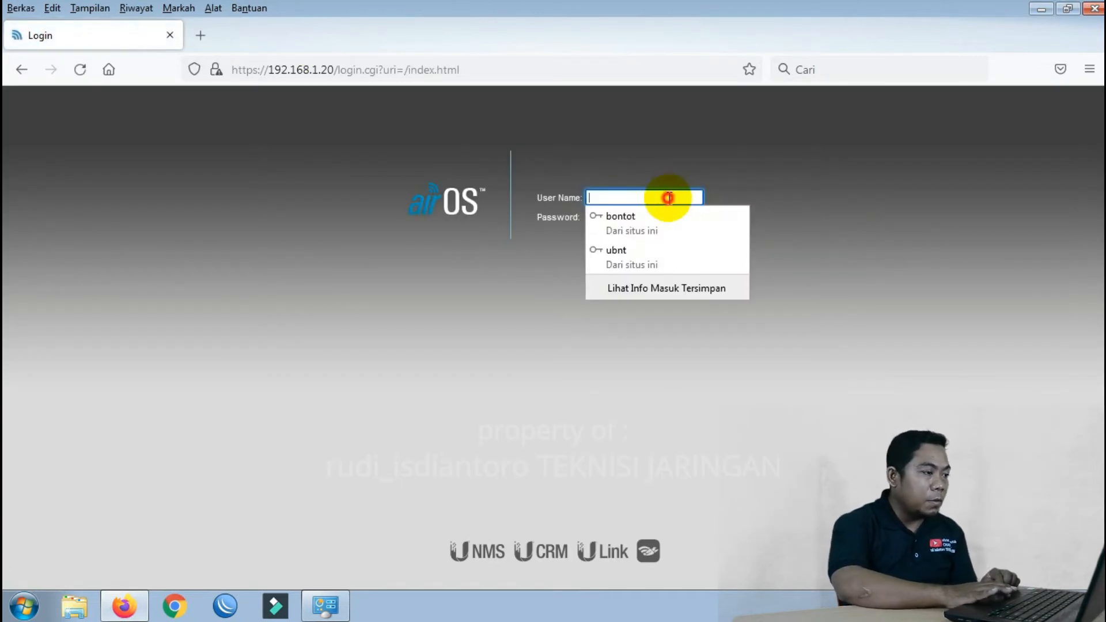
left_click(654, 224)
left_click(637, 217)
key("ctrl+a")
type("•••••••")
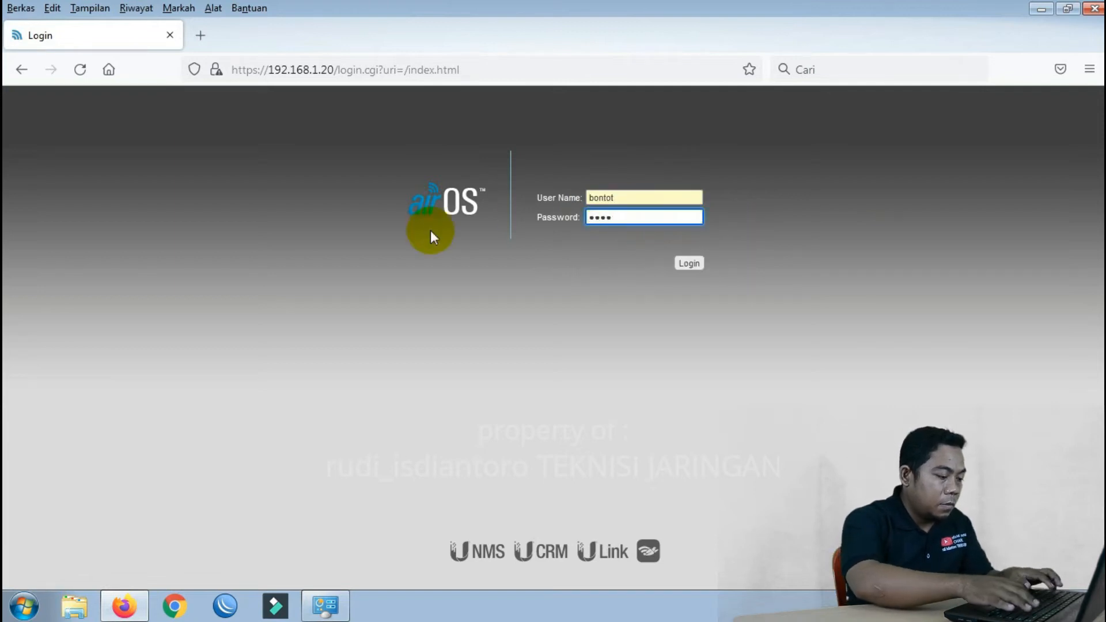
left_click(691, 265)
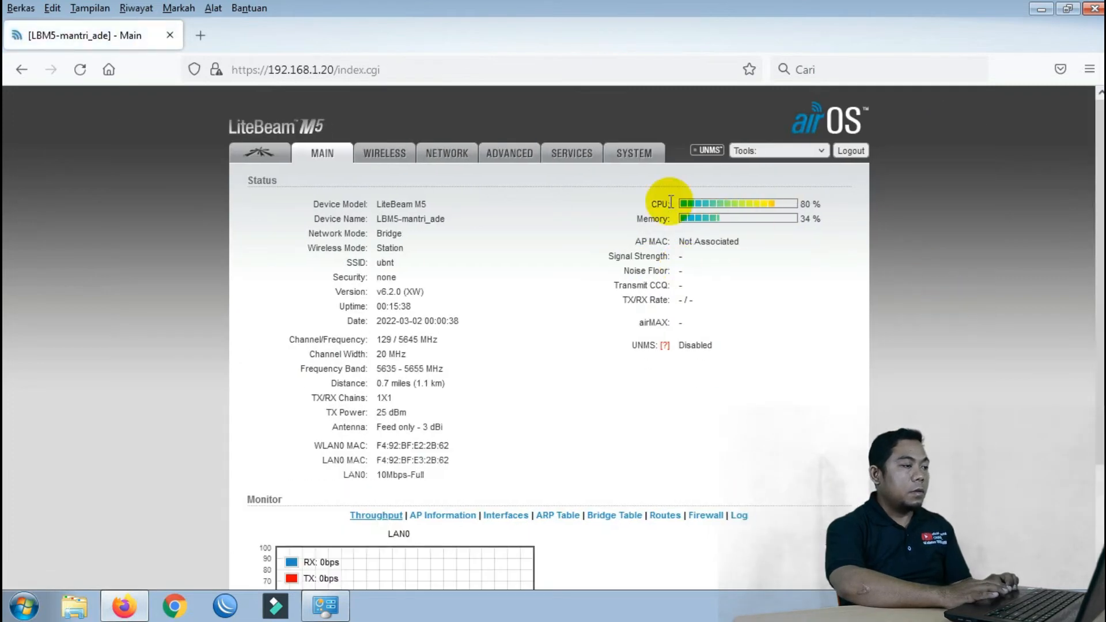
Turn off secure HTTPS access on the Services page and apply the change
left_click(581, 155)
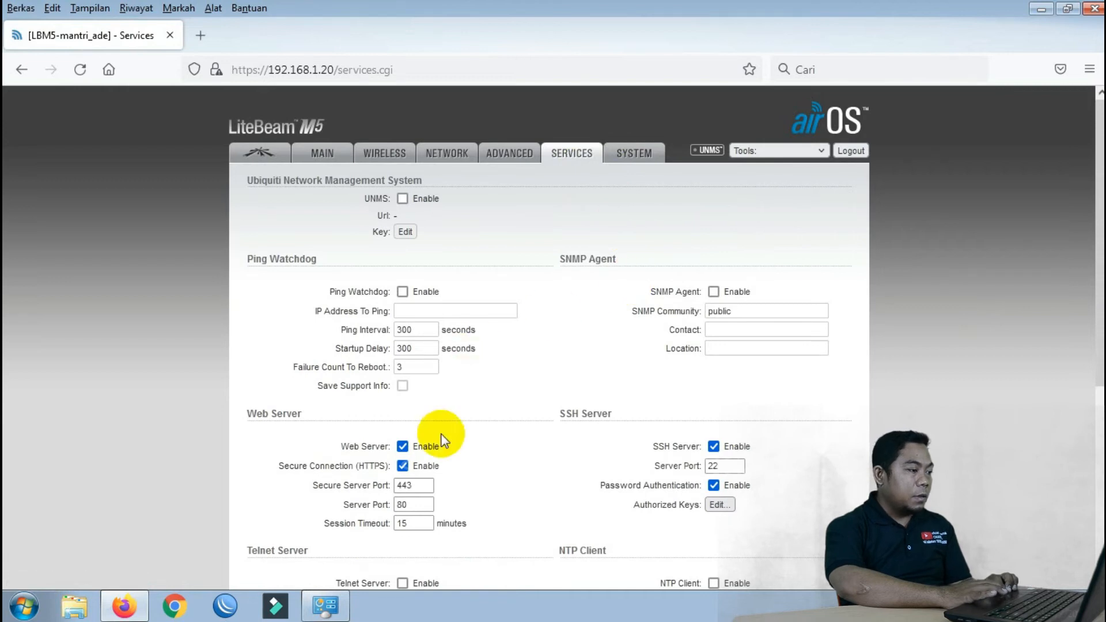
left_click(402, 466)
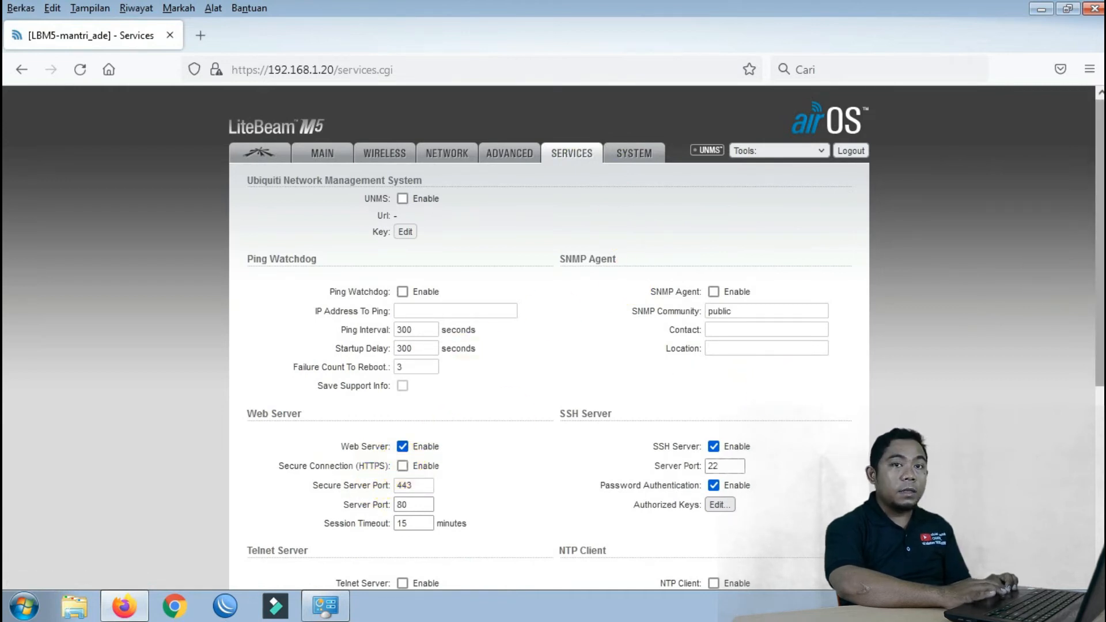
left_click_drag(1102, 144, 1101, 318)
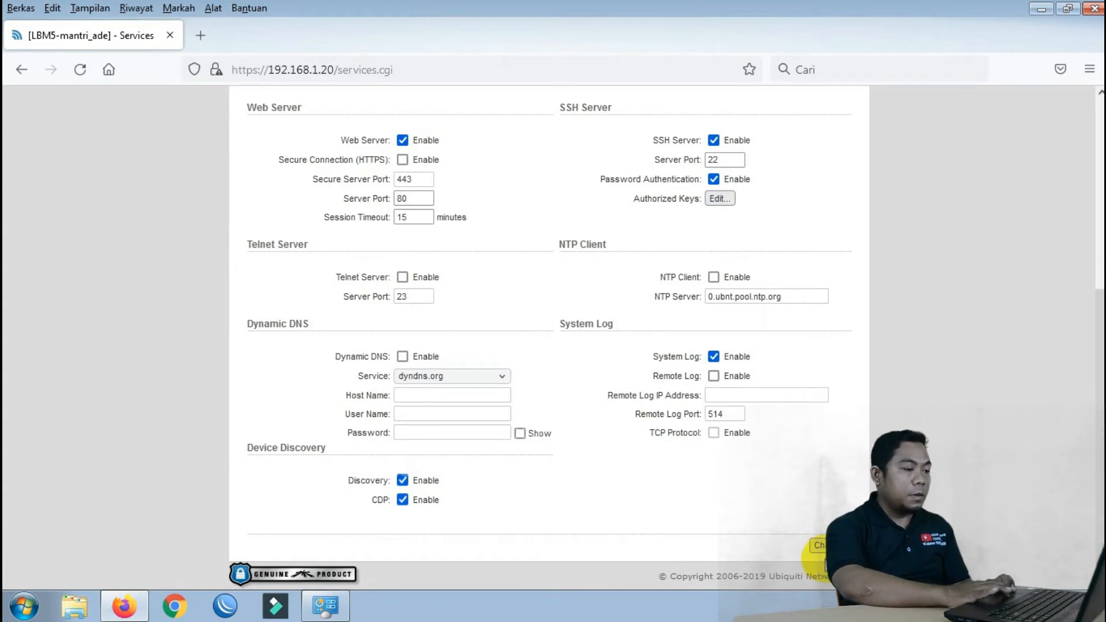
left_click(819, 545)
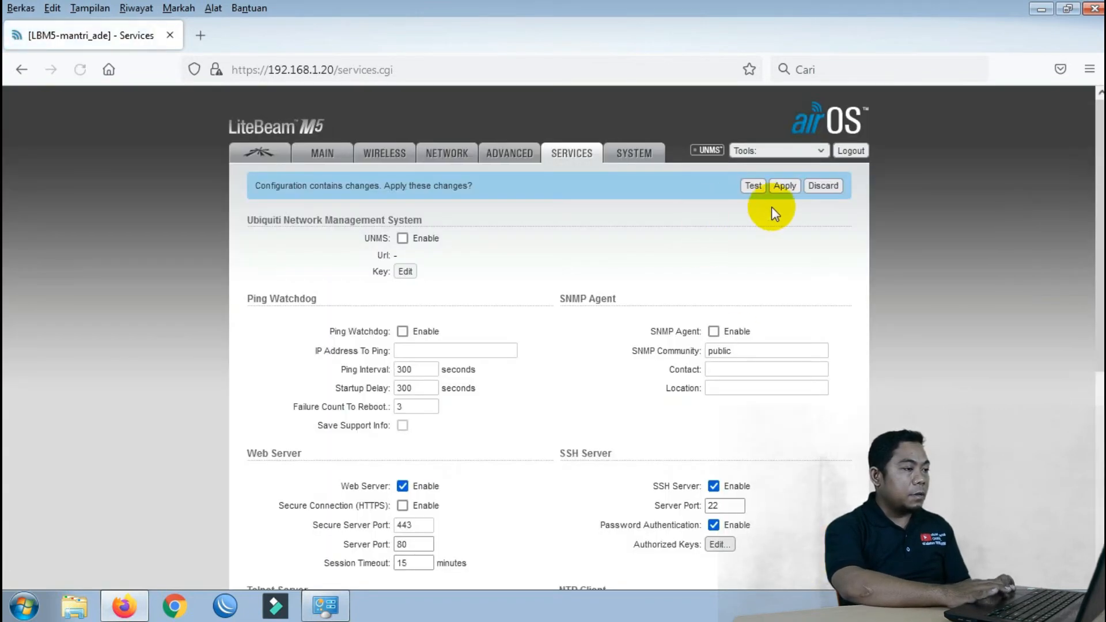
left_click(783, 186)
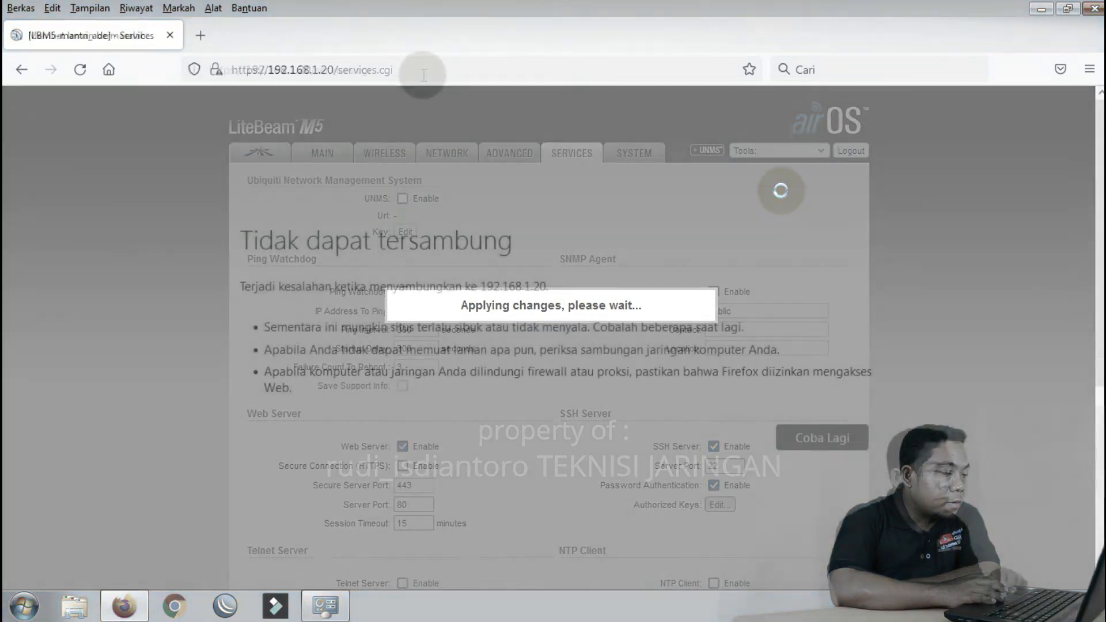
Reload the device page over https and go to the Wireless settings
left_click_drag(371, 70, 244, 74)
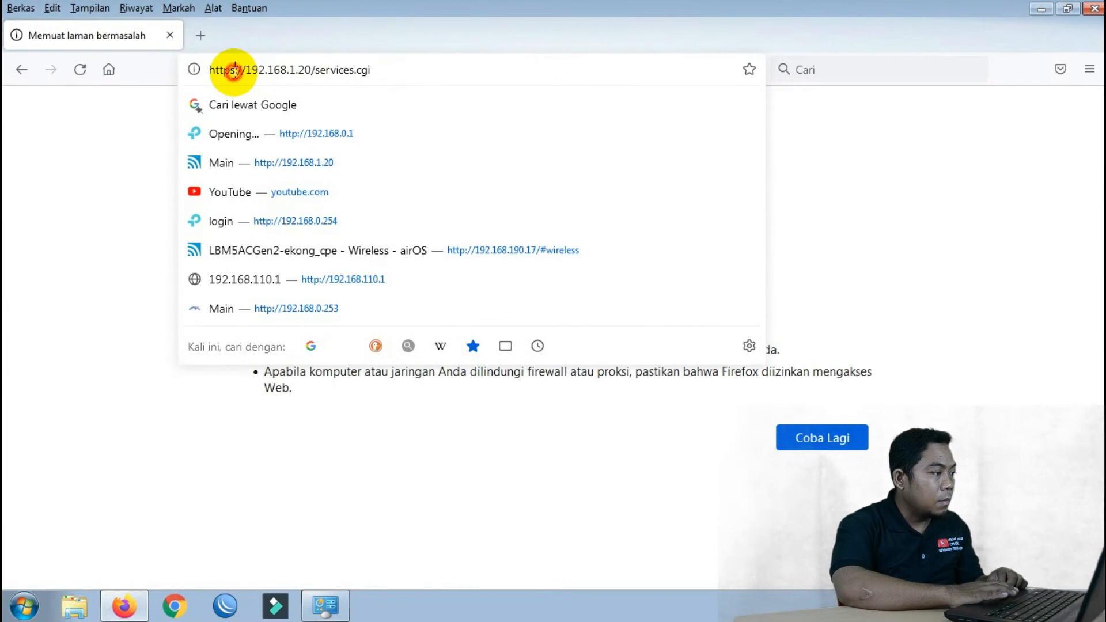
left_click_drag(245, 70, 235, 70)
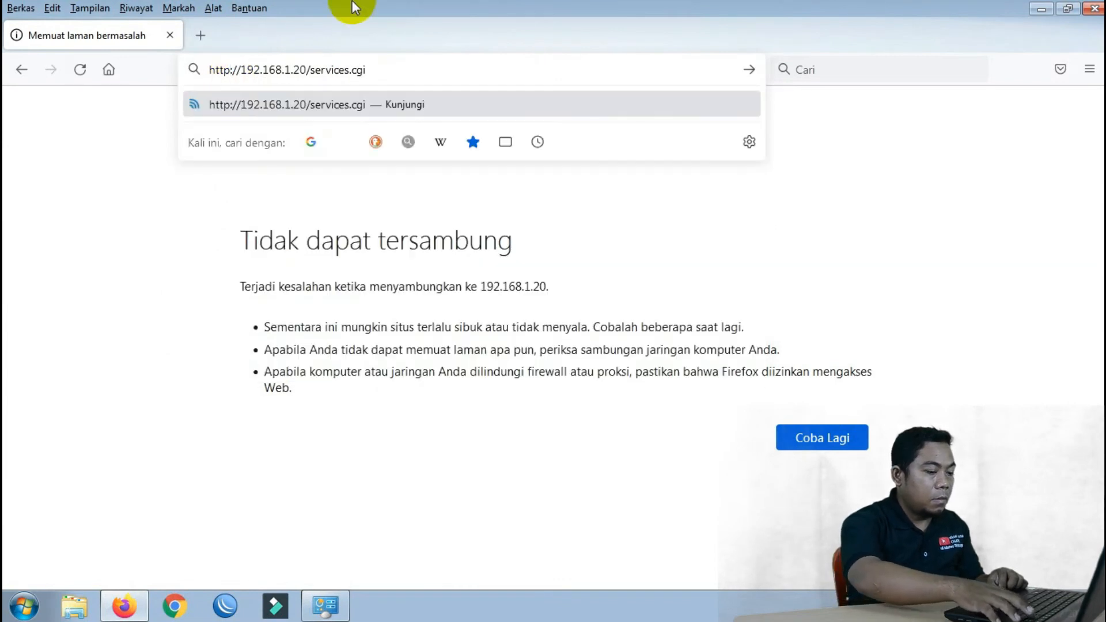
key("Return")
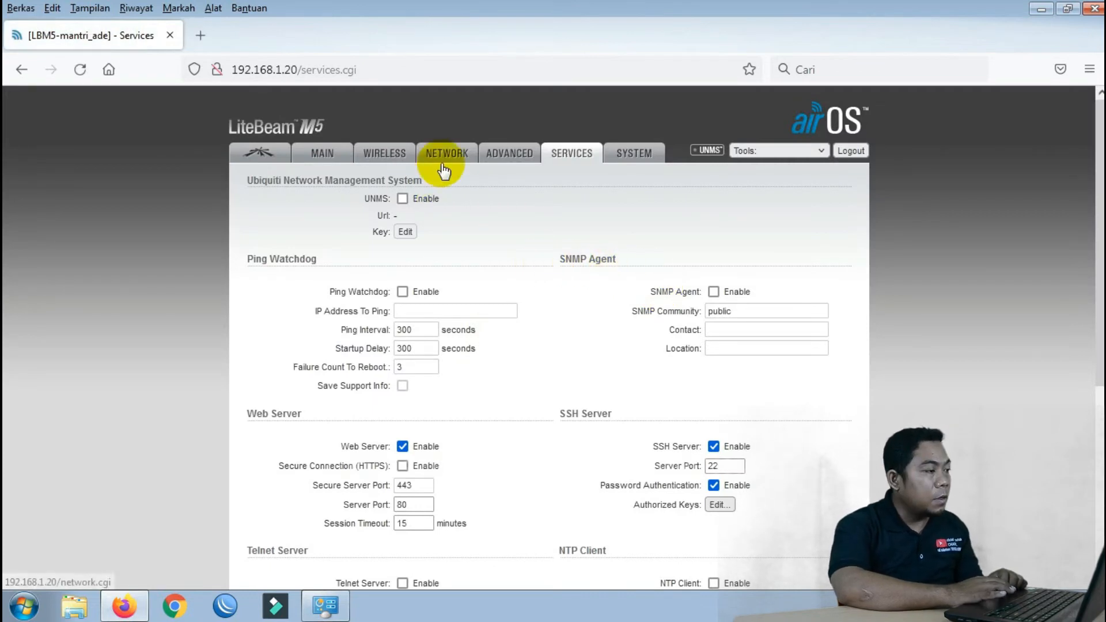
left_click(384, 153)
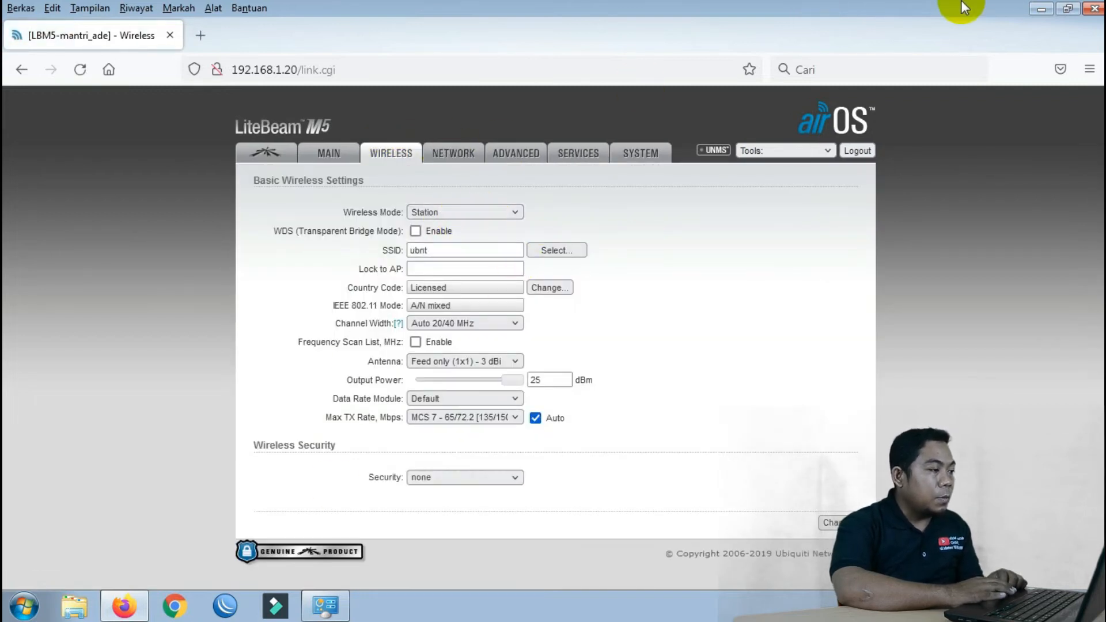
View the TOPOLOGI diagram from the desktop, then return to the Firefox device page
left_click(1045, 8)
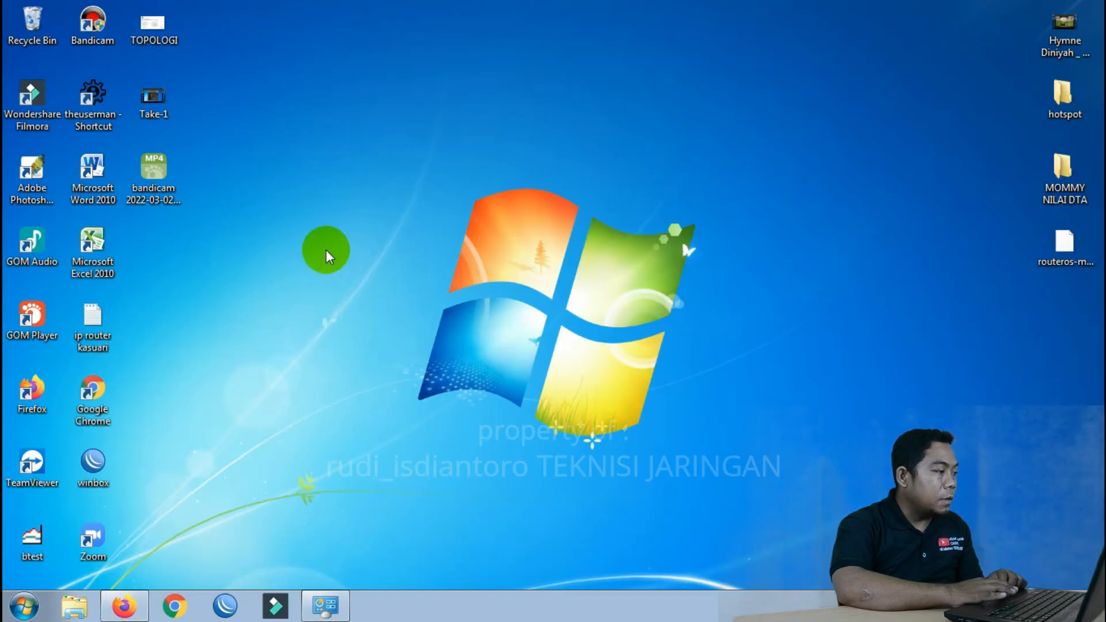
left_click(171, 32)
double_click(172, 31)
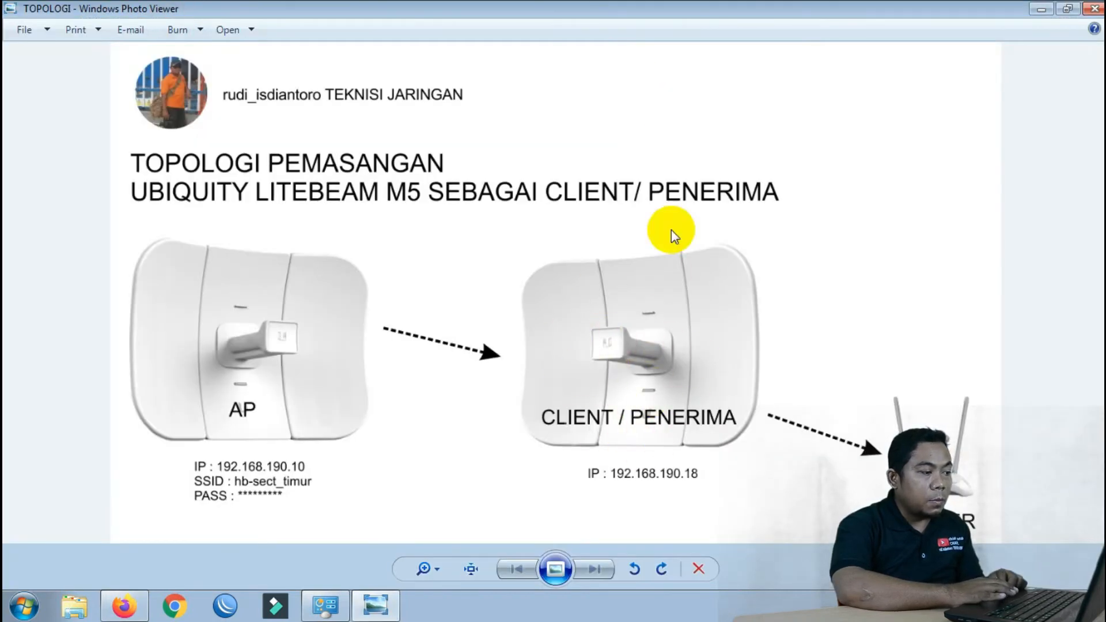
left_click(1039, 9)
left_click(128, 602)
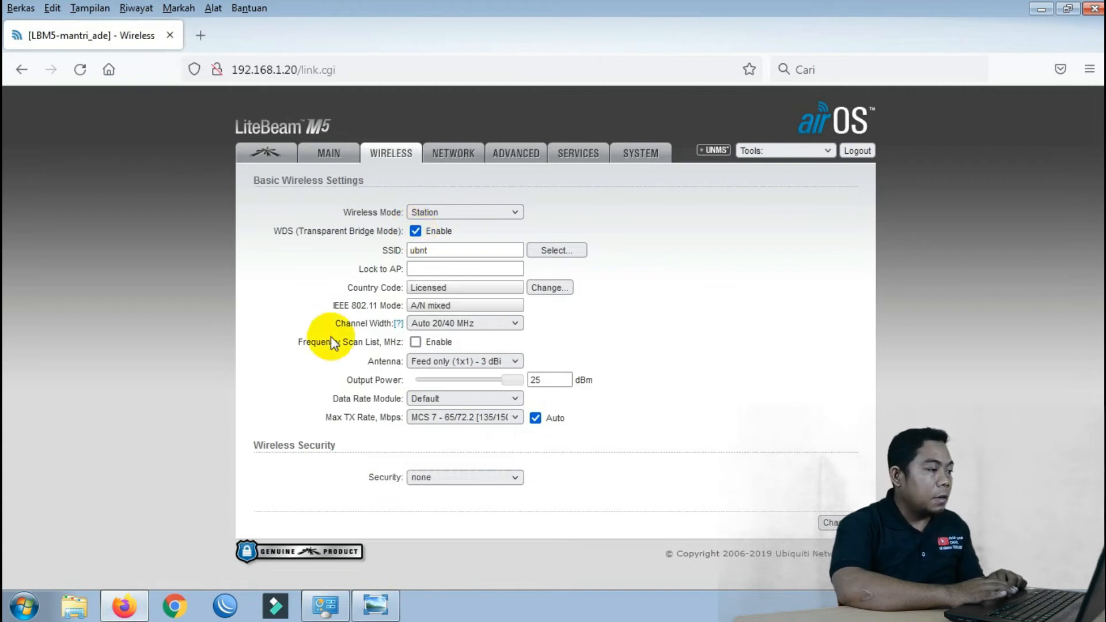
Set channel width to 20 MHz and antenna to 11x14 (1x1) - 23 dBi, then apply
left_click(453, 326)
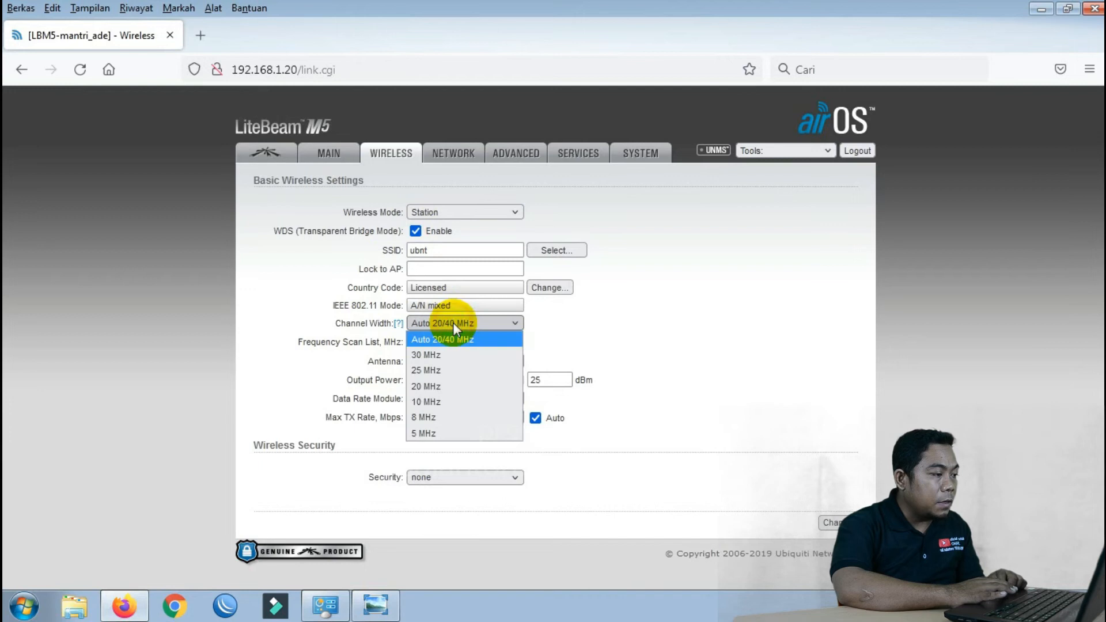
left_click(442, 386)
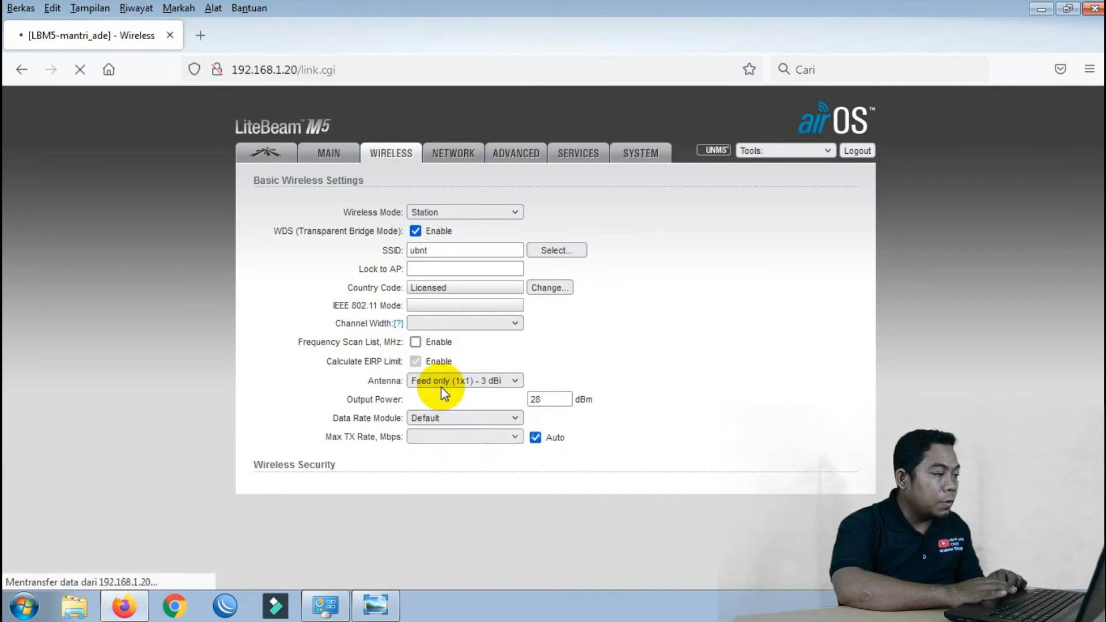
left_click(448, 363)
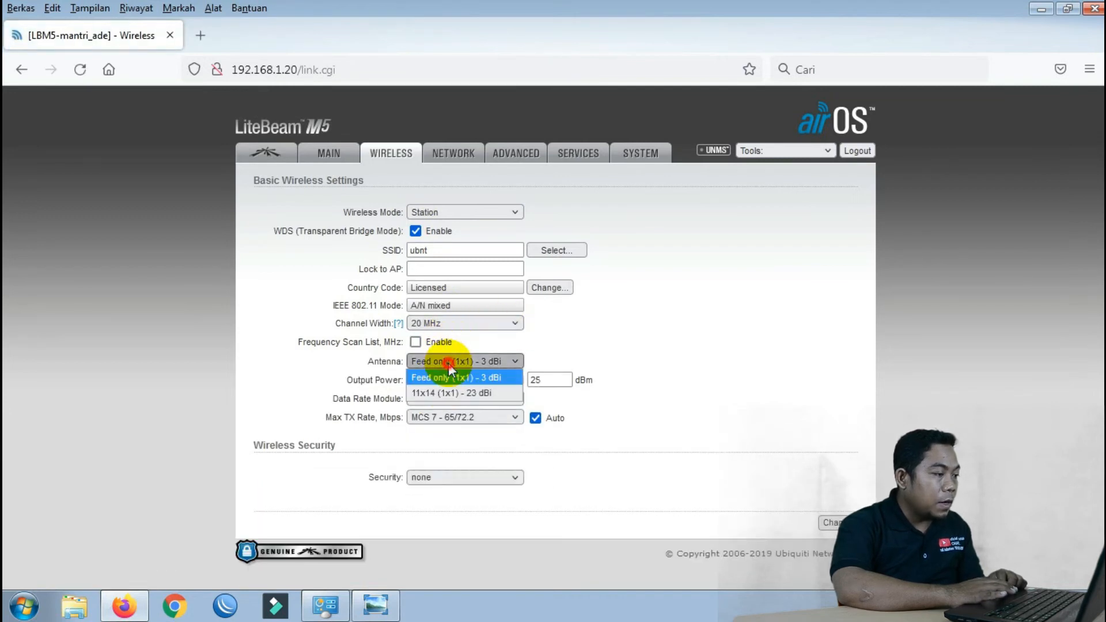
left_click(481, 393)
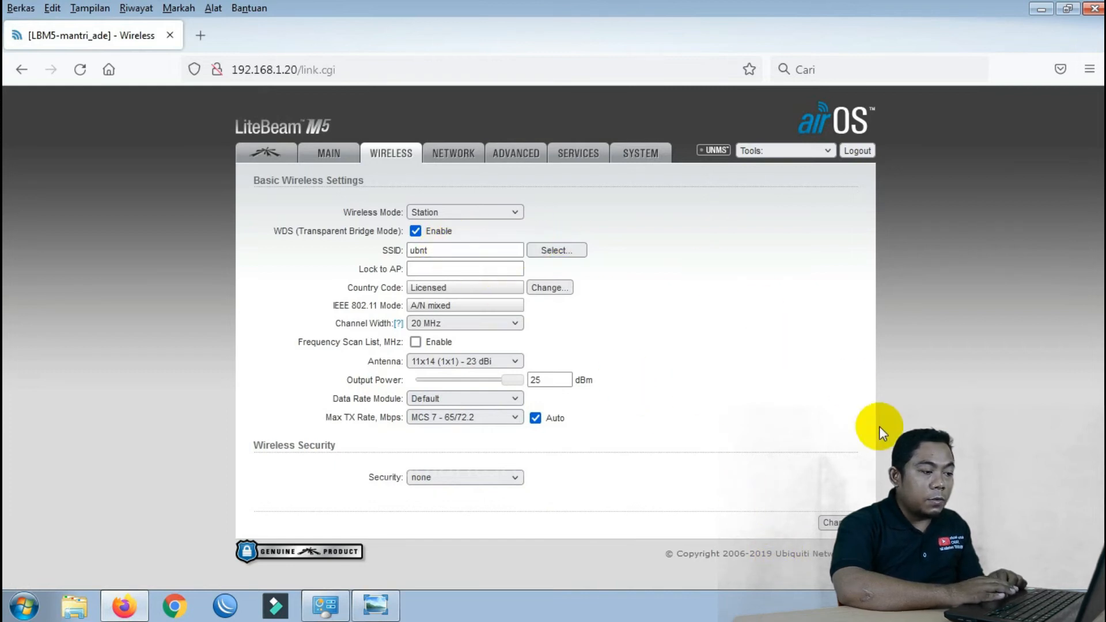
left_click(829, 525)
left_click(778, 184)
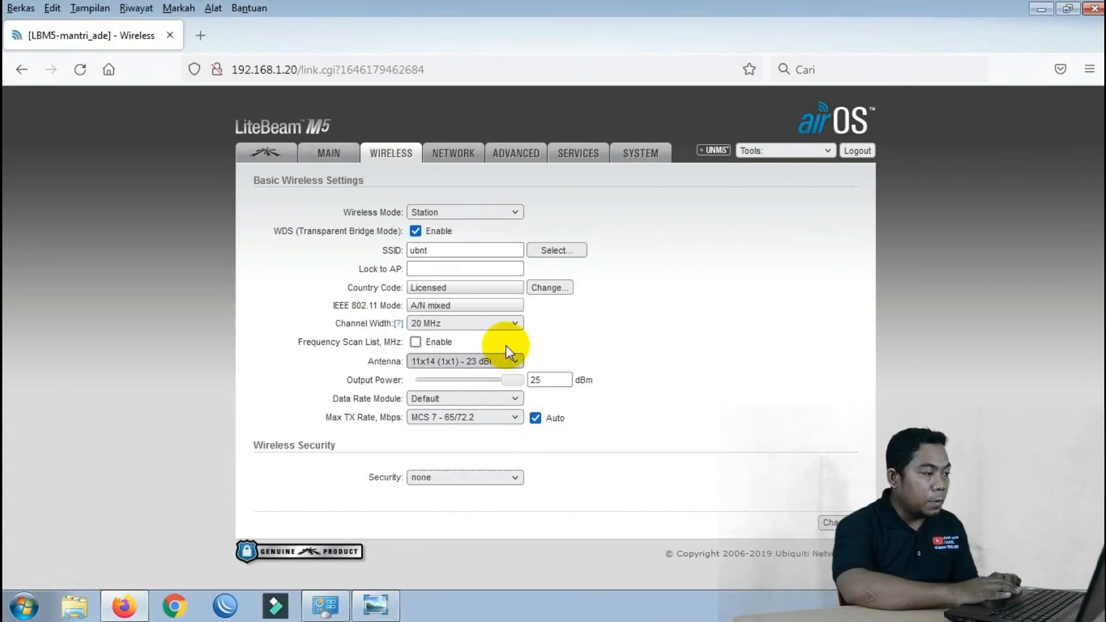
Scan for nearby access points and check the AP's SSID on the TOPOLOGI diagram
left_click(552, 251)
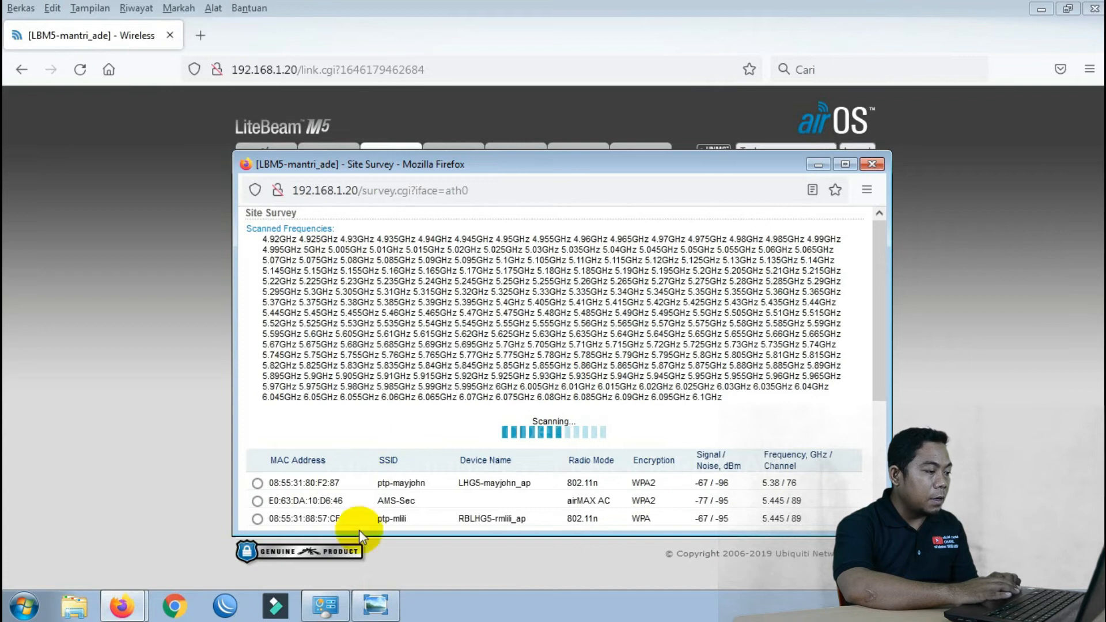
left_click(382, 602)
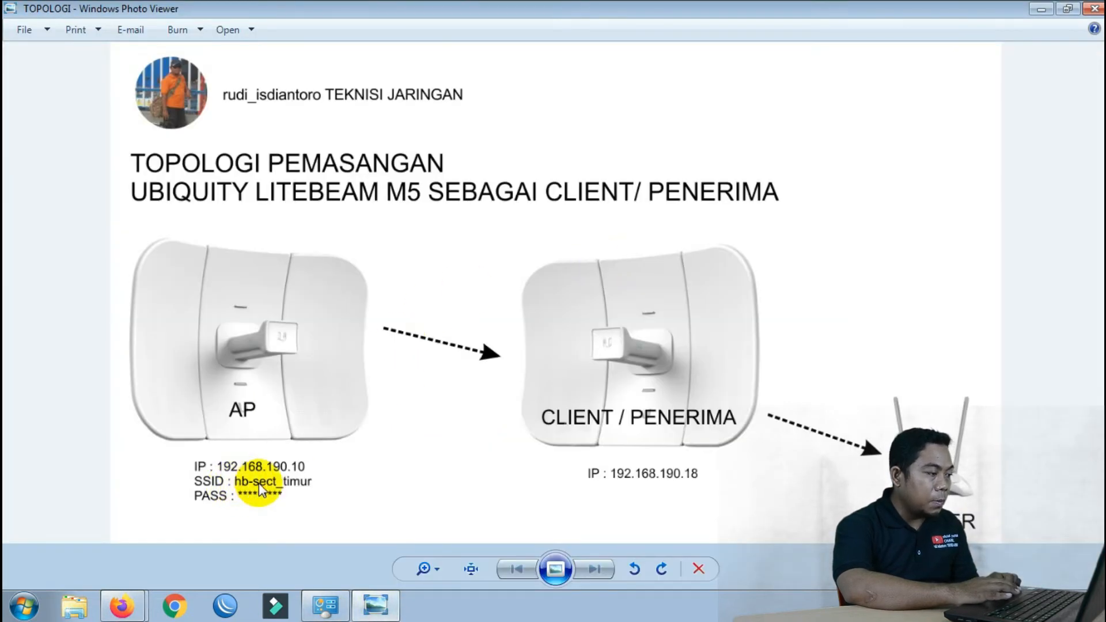
left_click(1043, 10)
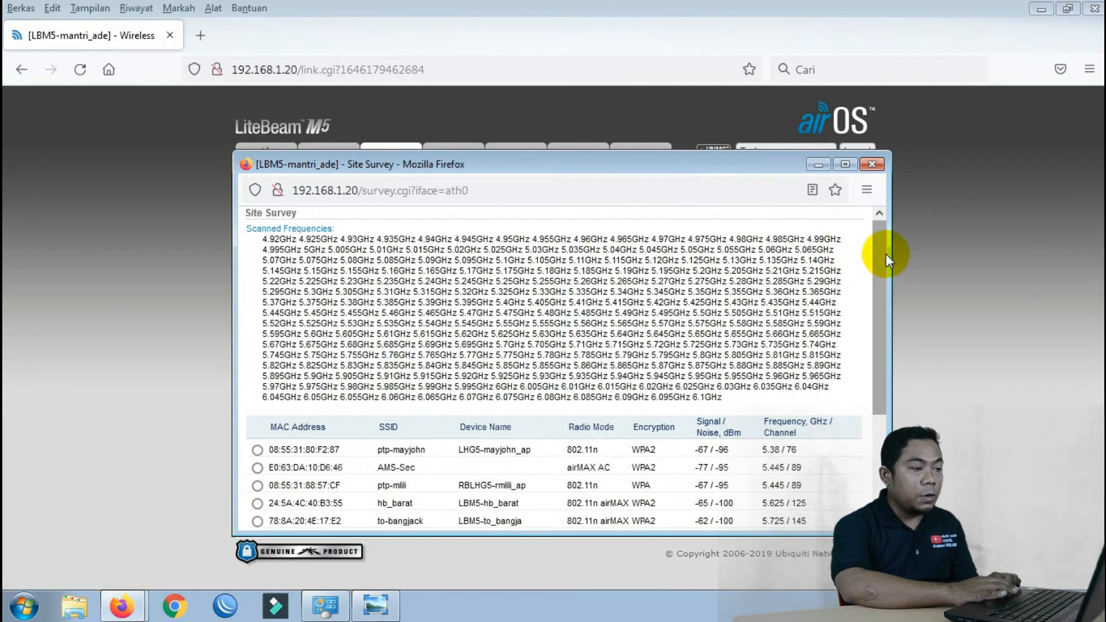
Select hb-sect_timur from the site survey list and verify the SSID field
left_click_drag(882, 251, 880, 325)
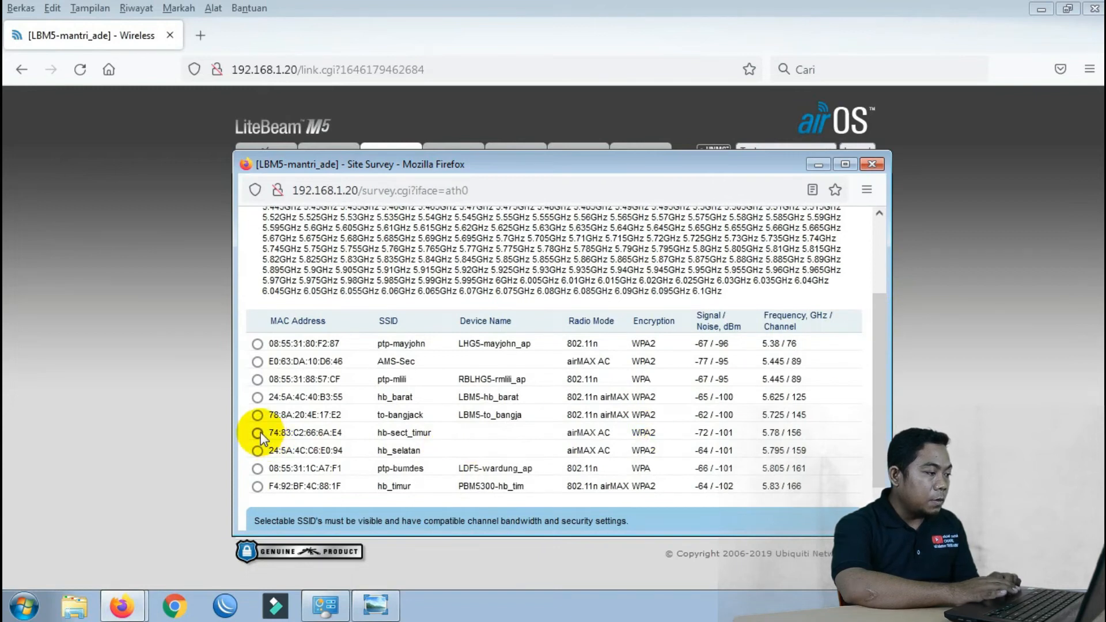
left_click_drag(880, 377, 879, 421)
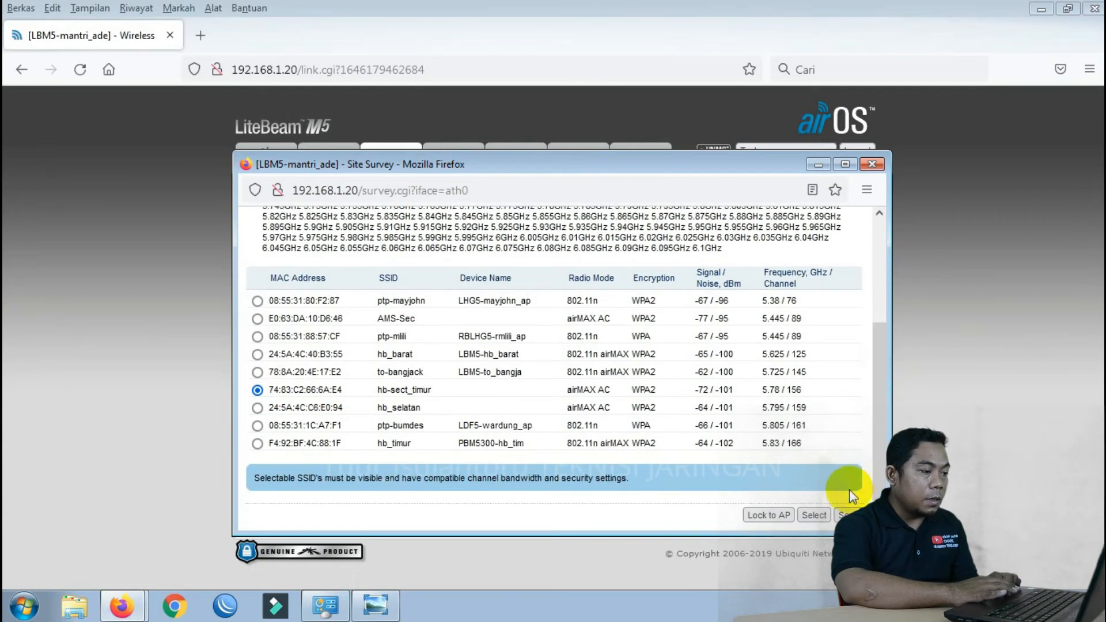
left_click(817, 517)
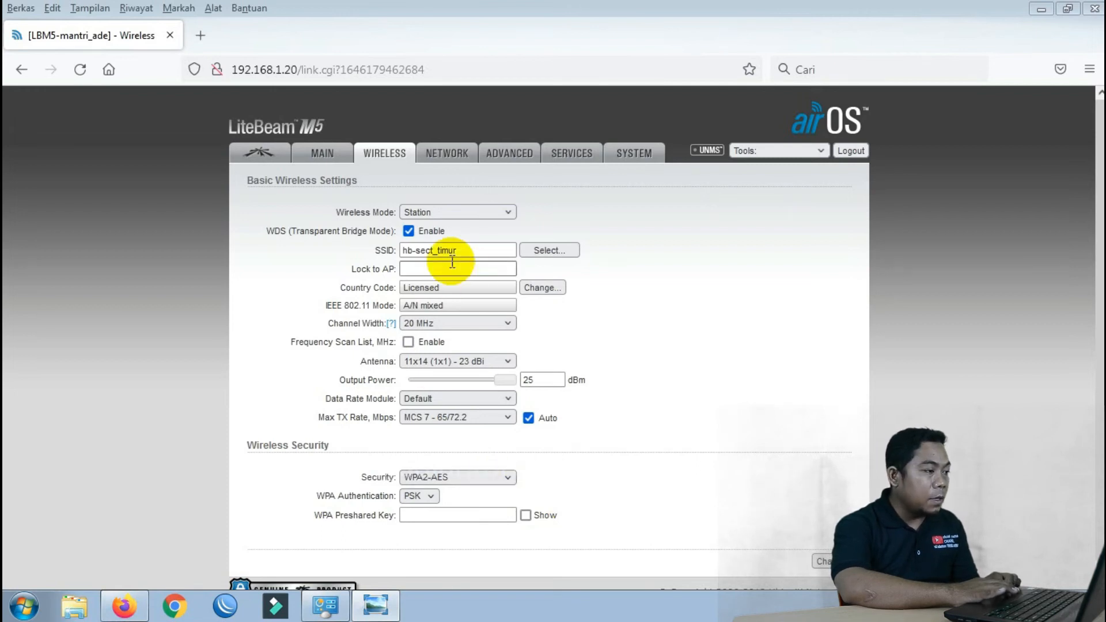
left_click_drag(477, 249, 354, 255)
left_click(469, 246)
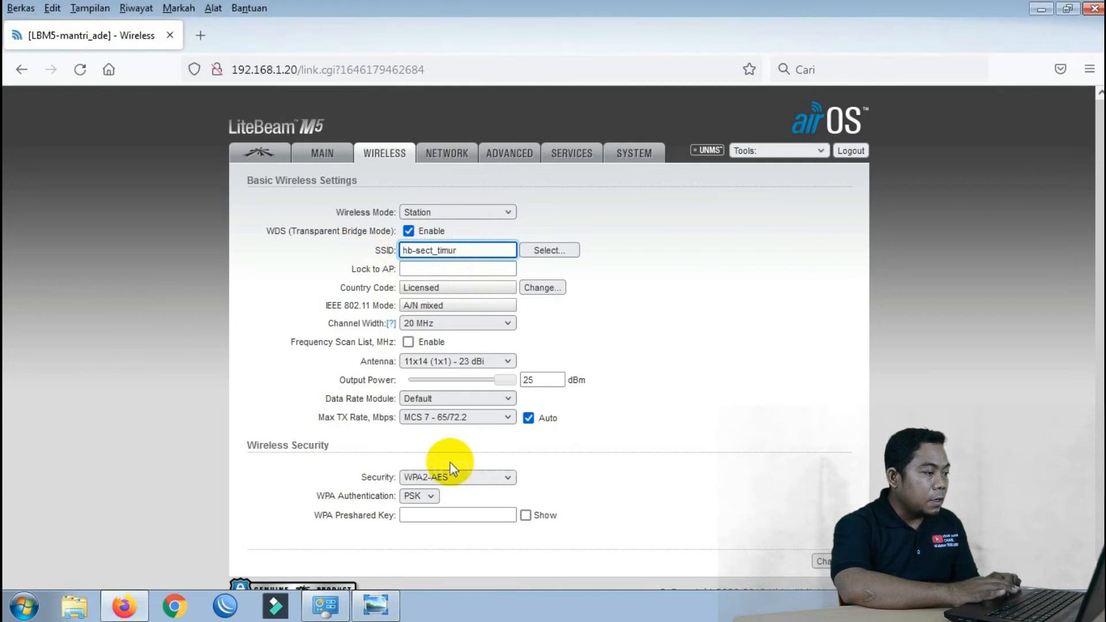
left_click(432, 517)
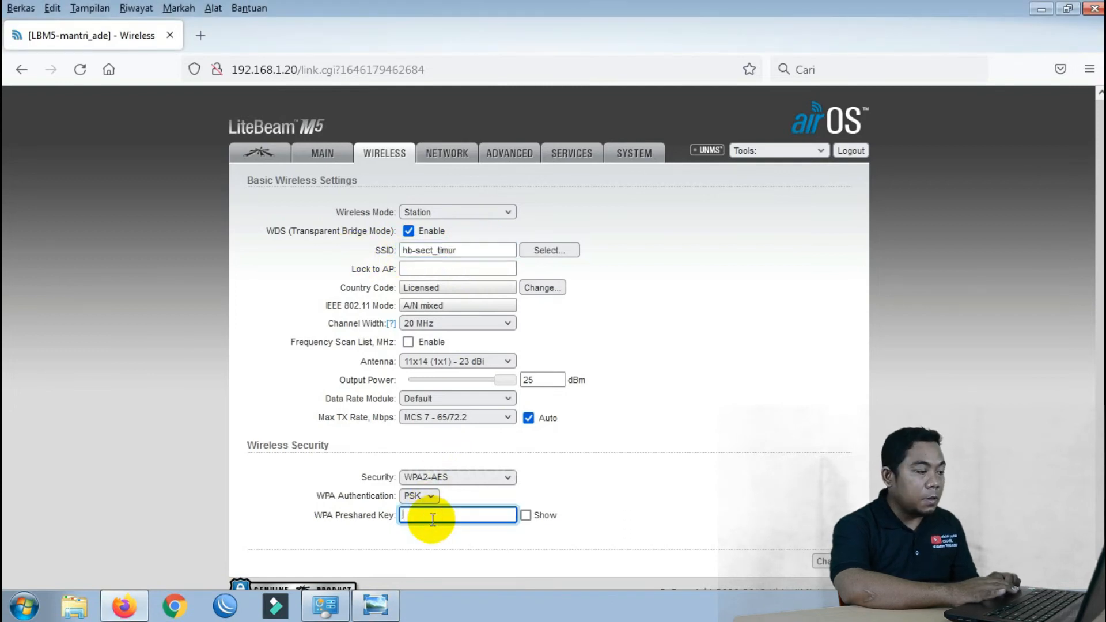
Enter the WPA2 preshared key, then save and apply it to link with hb-sect_timur
type("1")
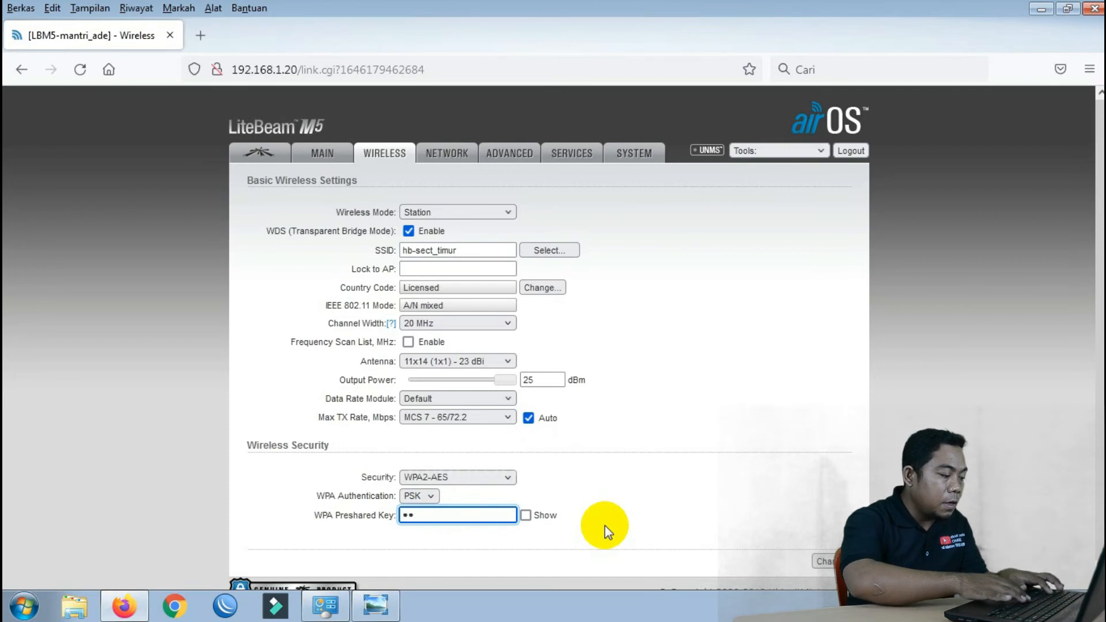
type("••••••••")
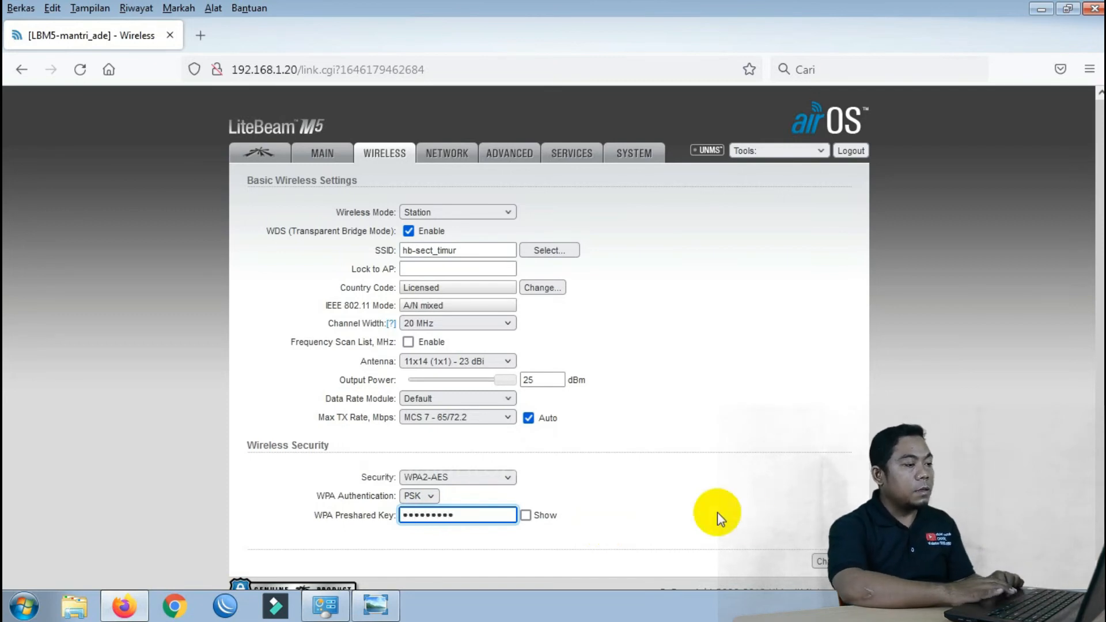
left_click(823, 561)
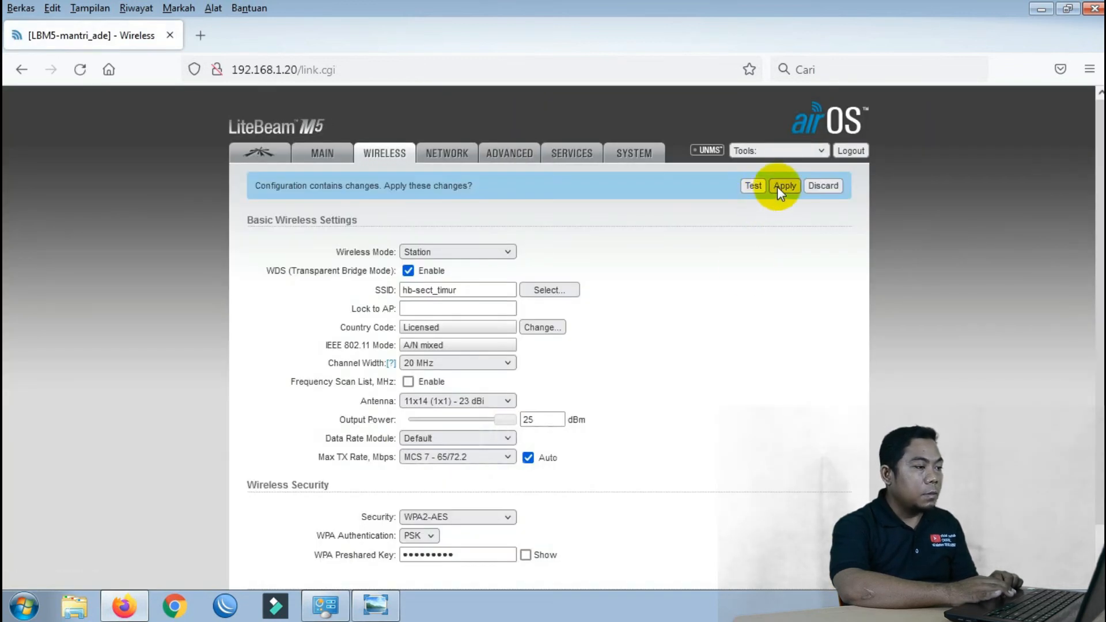
left_click(781, 186)
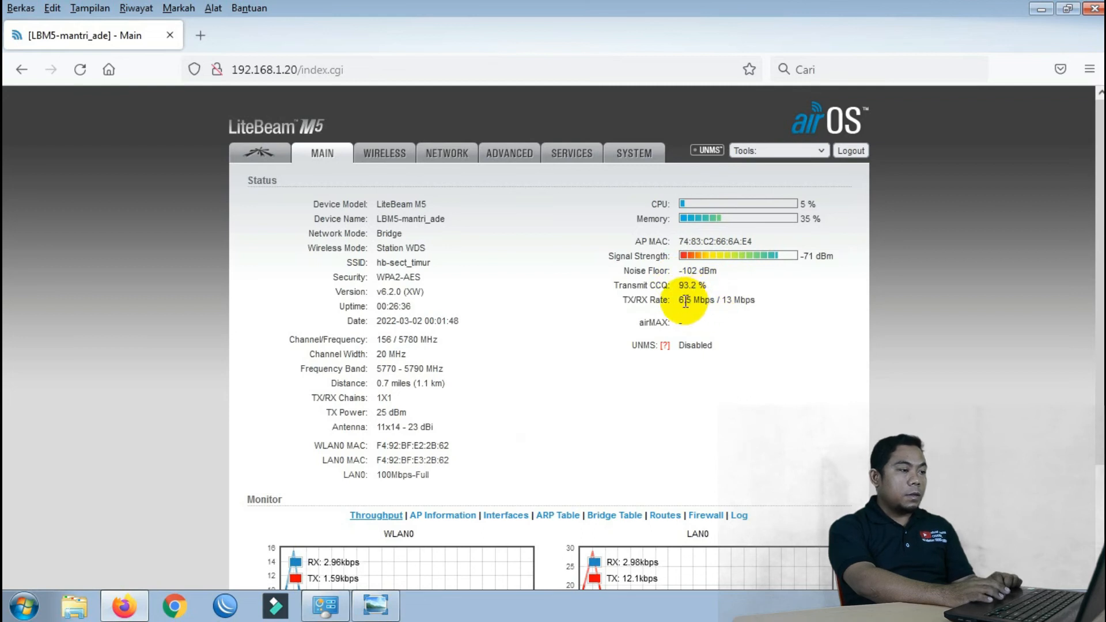
Note the TX/RX rate, go to Wireless settings, and check the TOPOLOGI diagram for client IP 192.168.190.18
left_click_drag(679, 300, 764, 306)
left_click(763, 305)
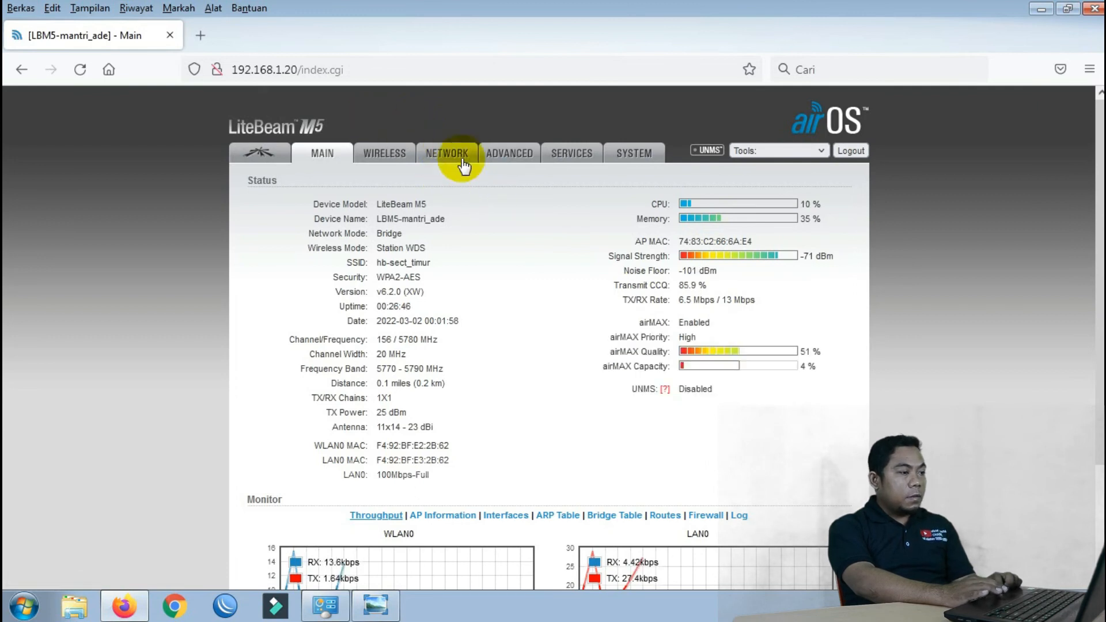
left_click(398, 156)
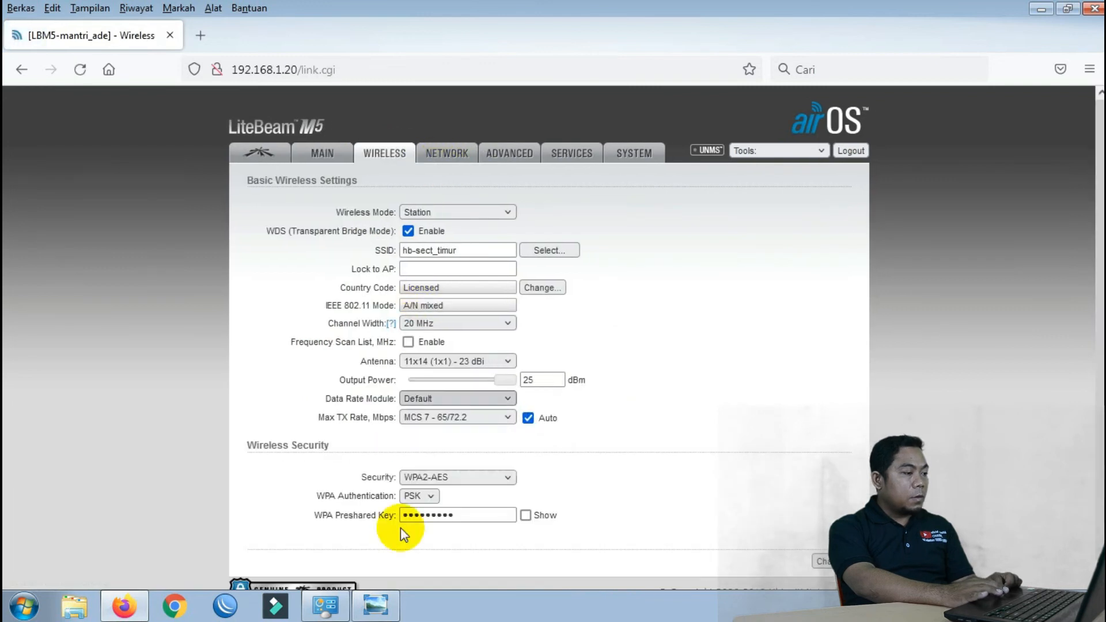
left_click(375, 604)
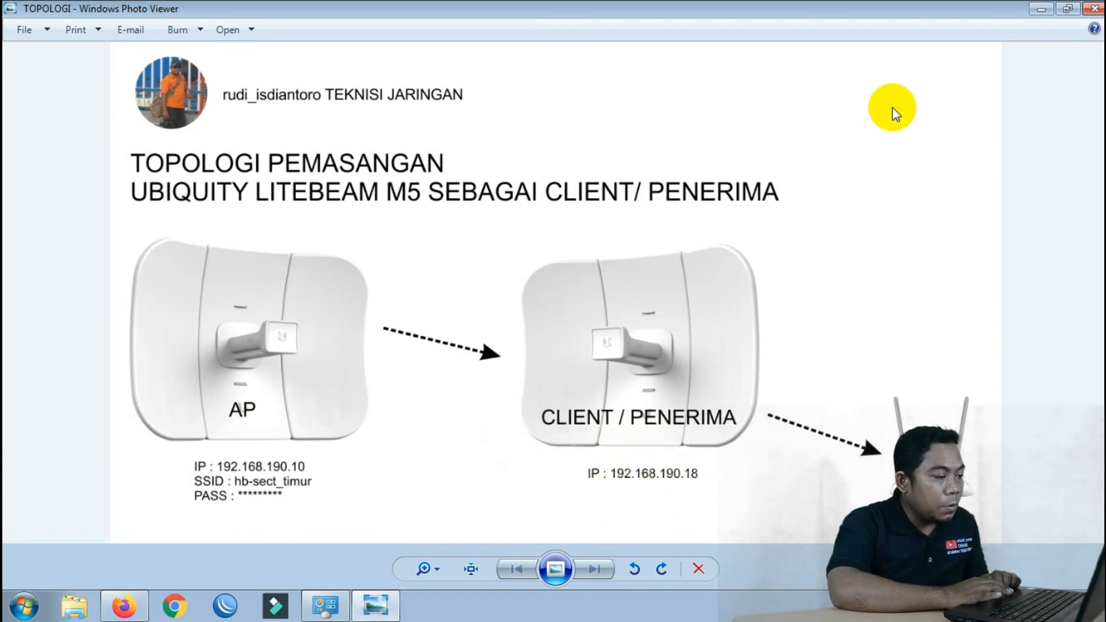
left_click(1041, 9)
Set the static management IP to 192.168.190.18 with gateway 192.168.190.1 and apply
left_click(443, 153)
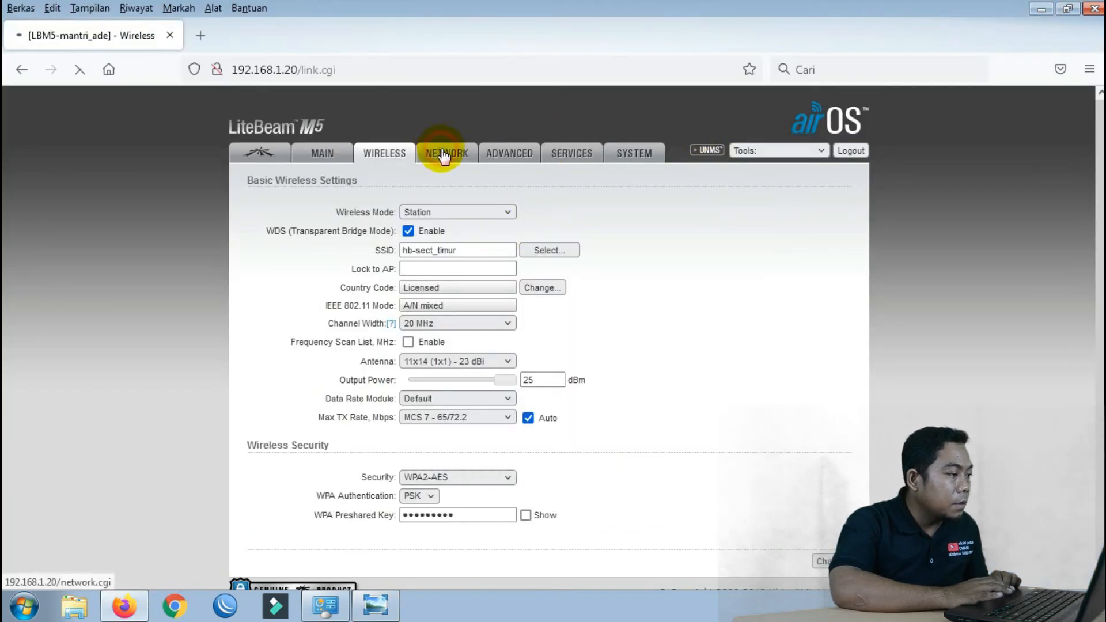
triple_click(482, 355)
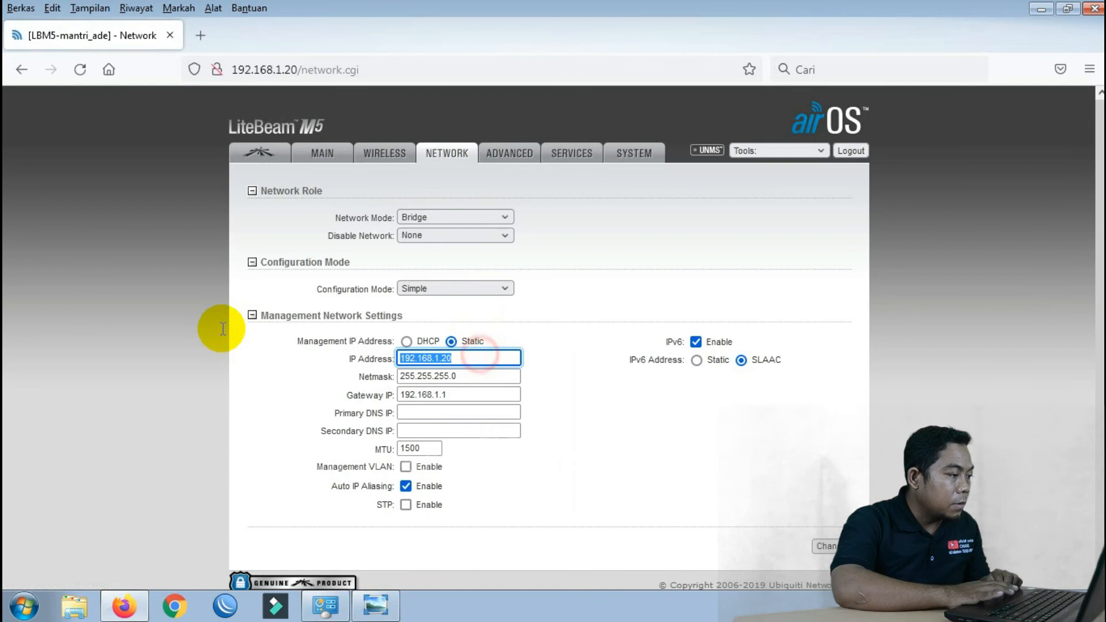
type("192.168.1")
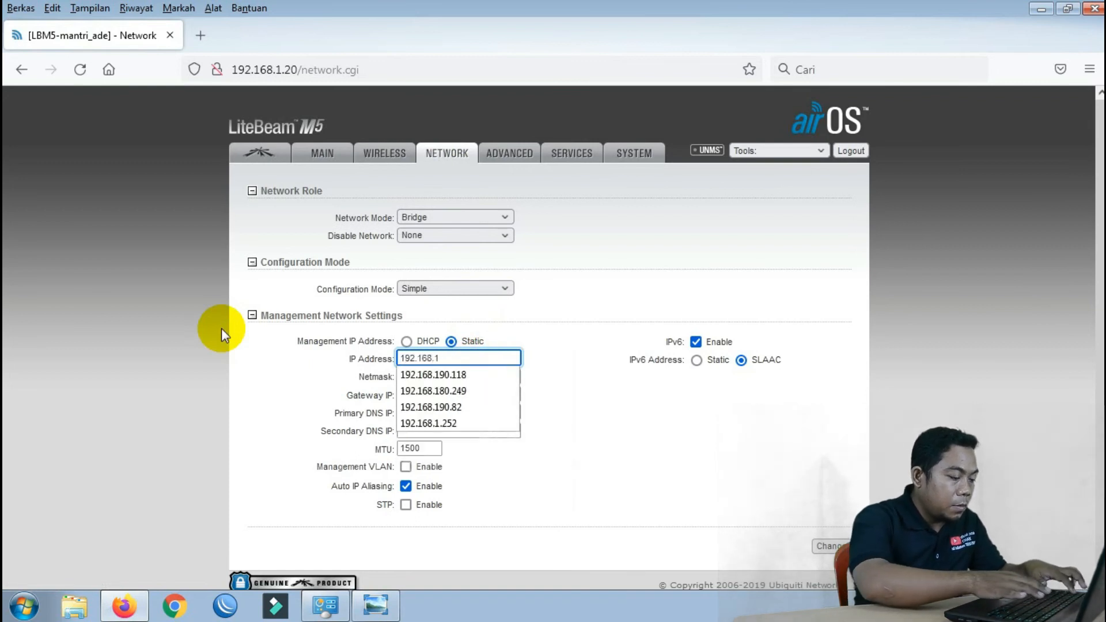
type("90.18")
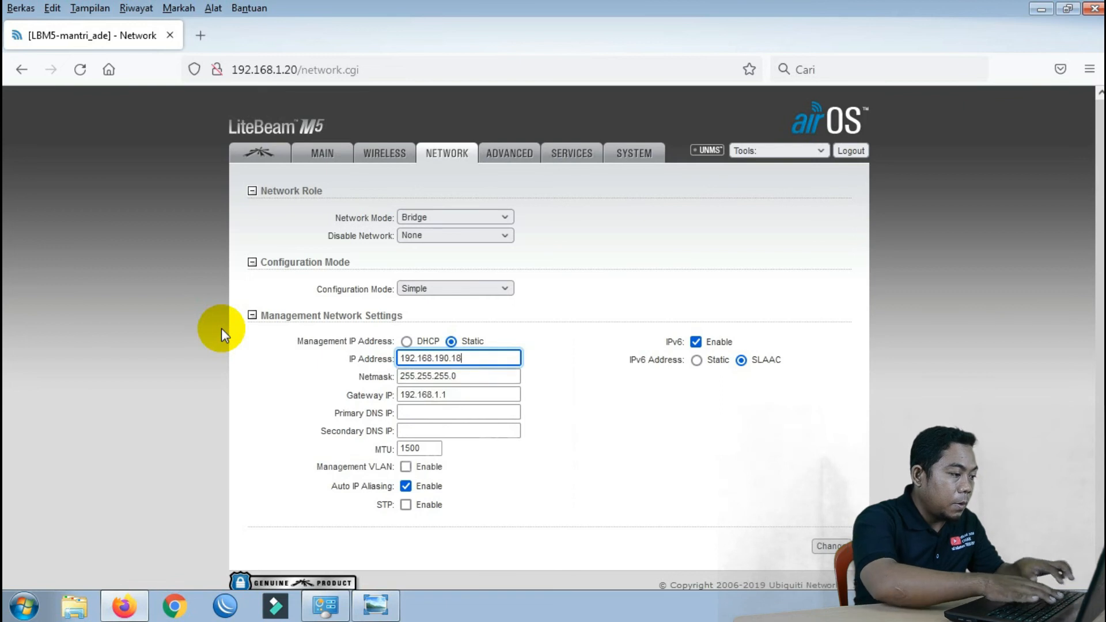
left_click(437, 396)
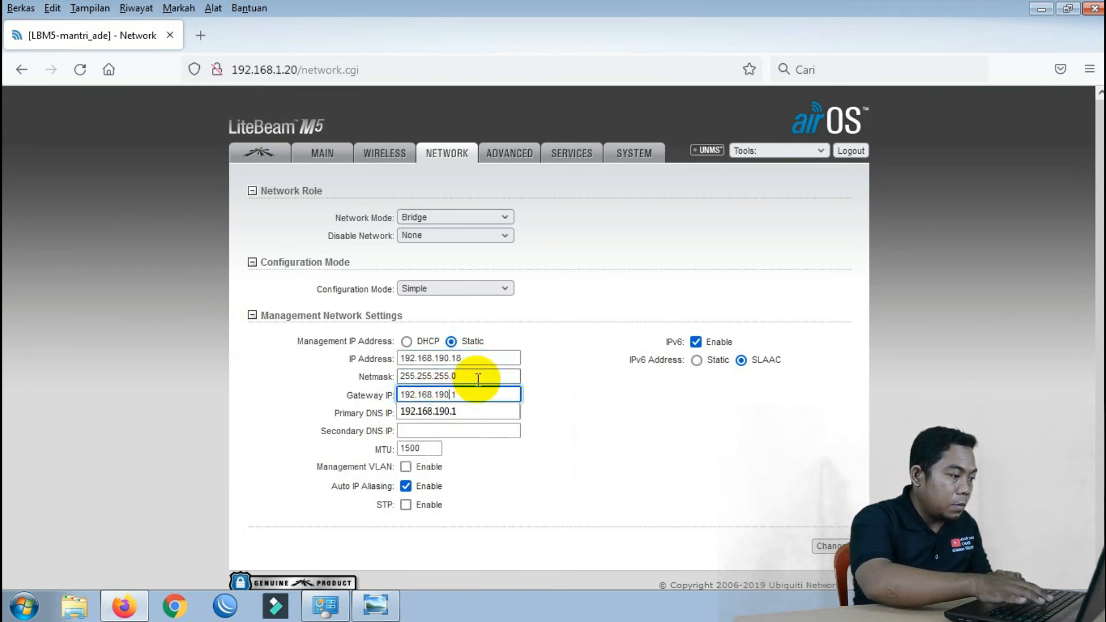
left_click(577, 383)
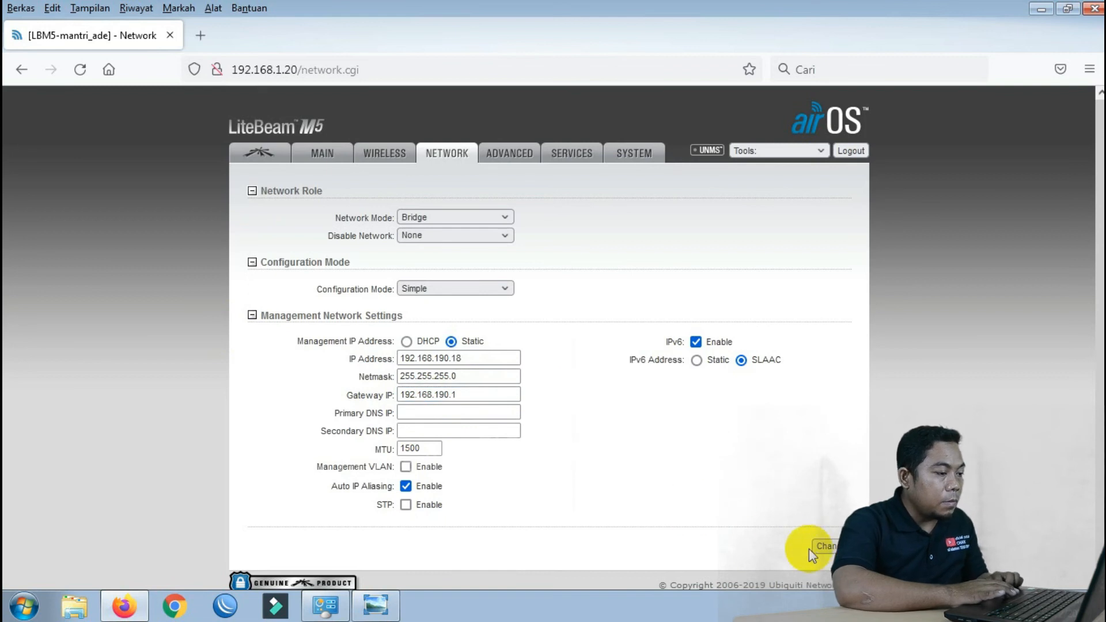
left_click(826, 547)
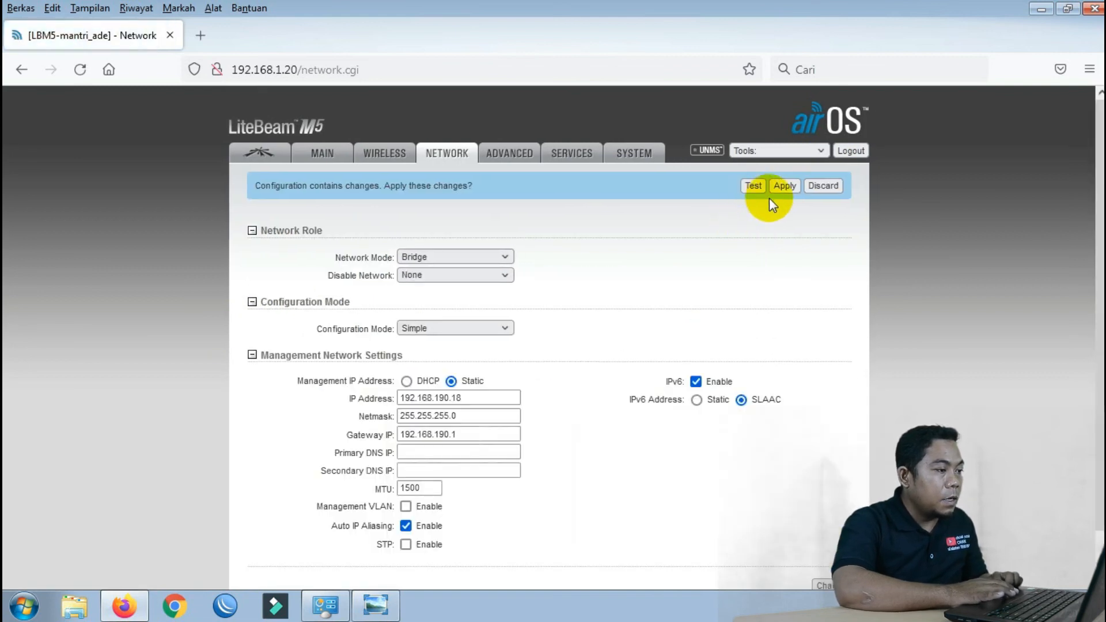
left_click(778, 187)
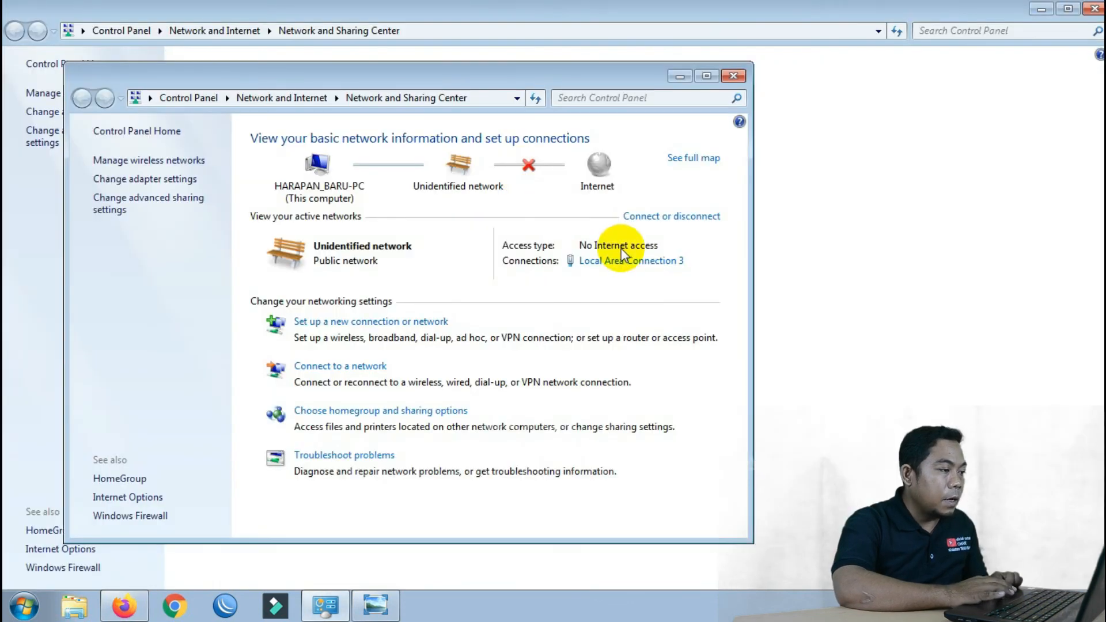
Change Local Area Connection 3's IPv4 address to 192.168.190.10, then close the network windows
left_click(622, 258)
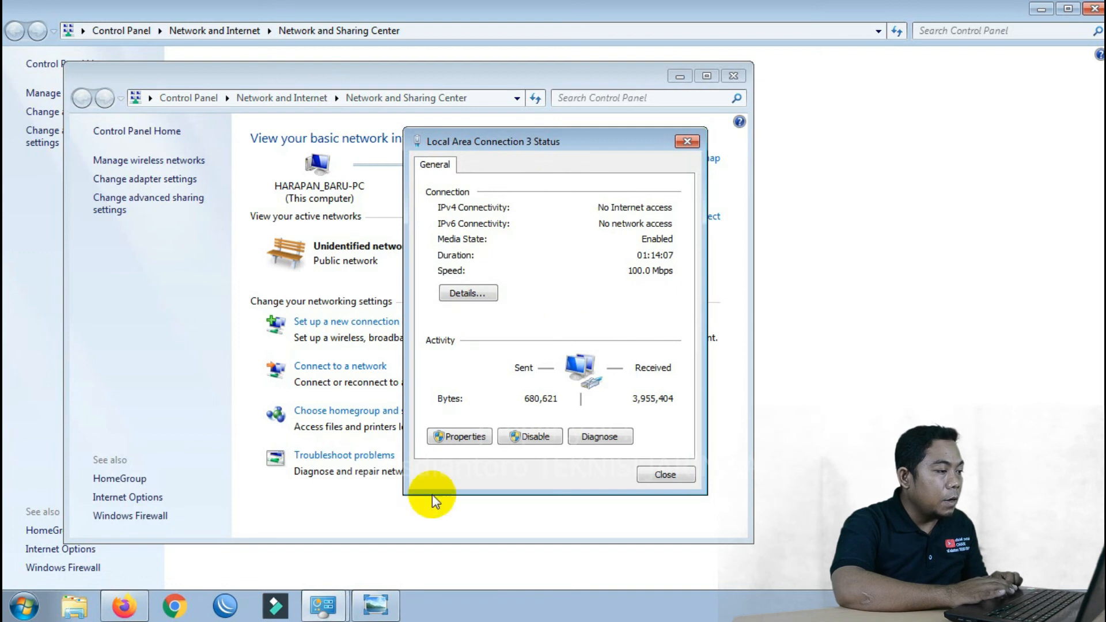
left_click(459, 437)
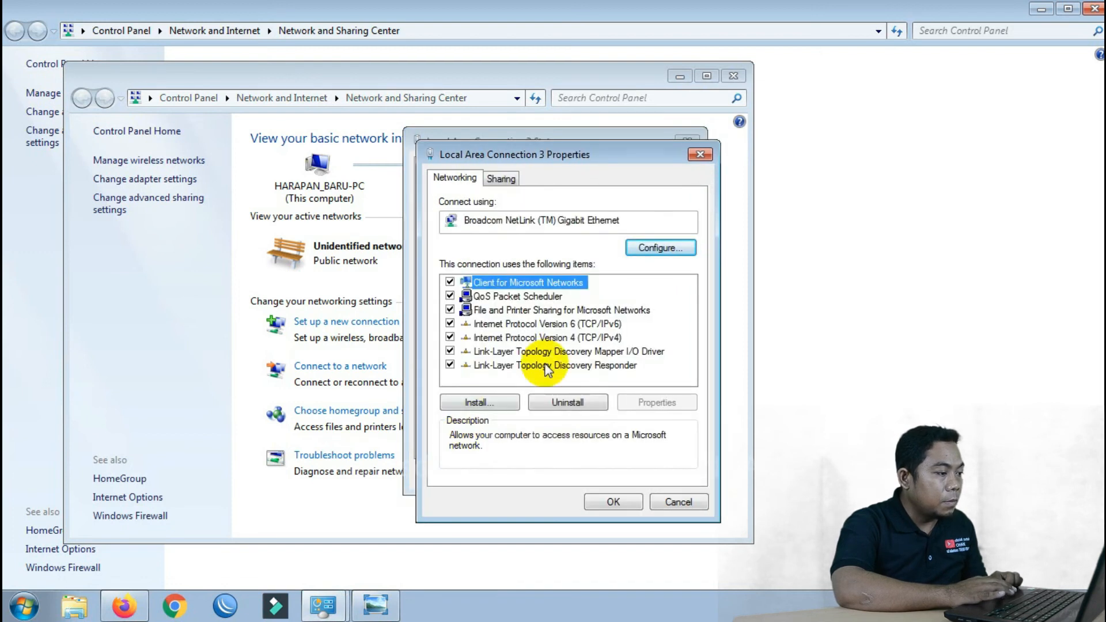
double_click(571, 338)
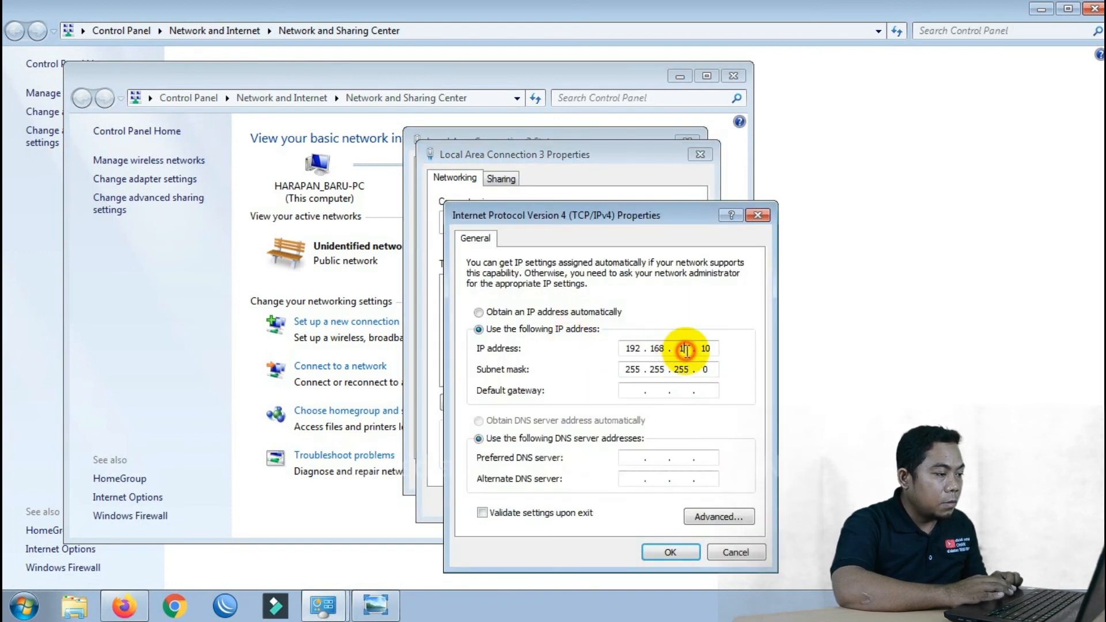
type("90")
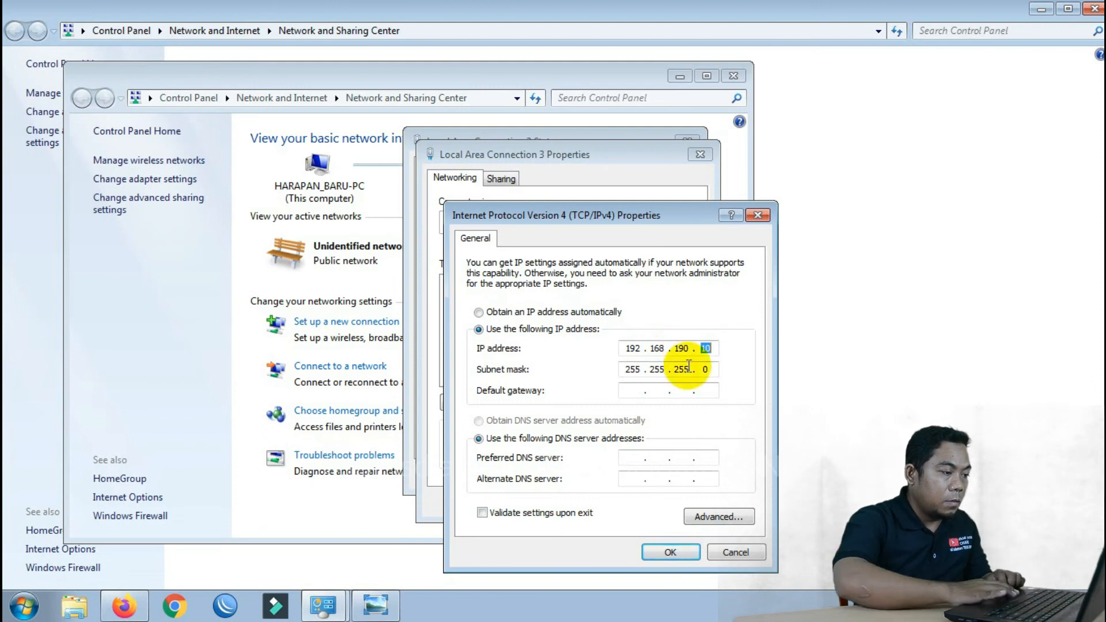
left_click(668, 552)
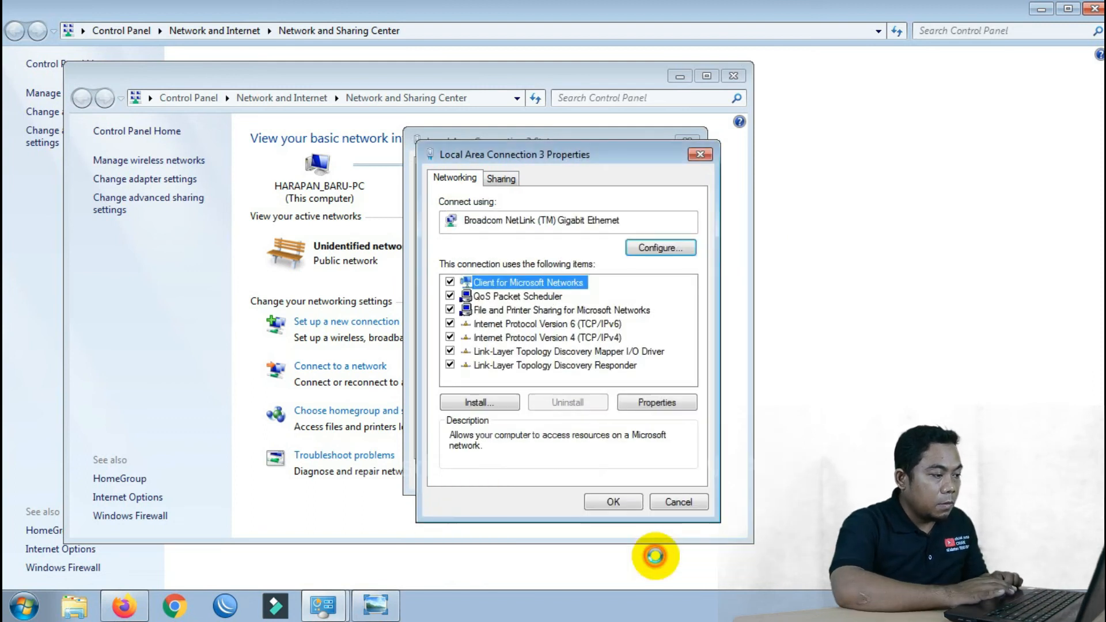
left_click(610, 503)
left_click(649, 470)
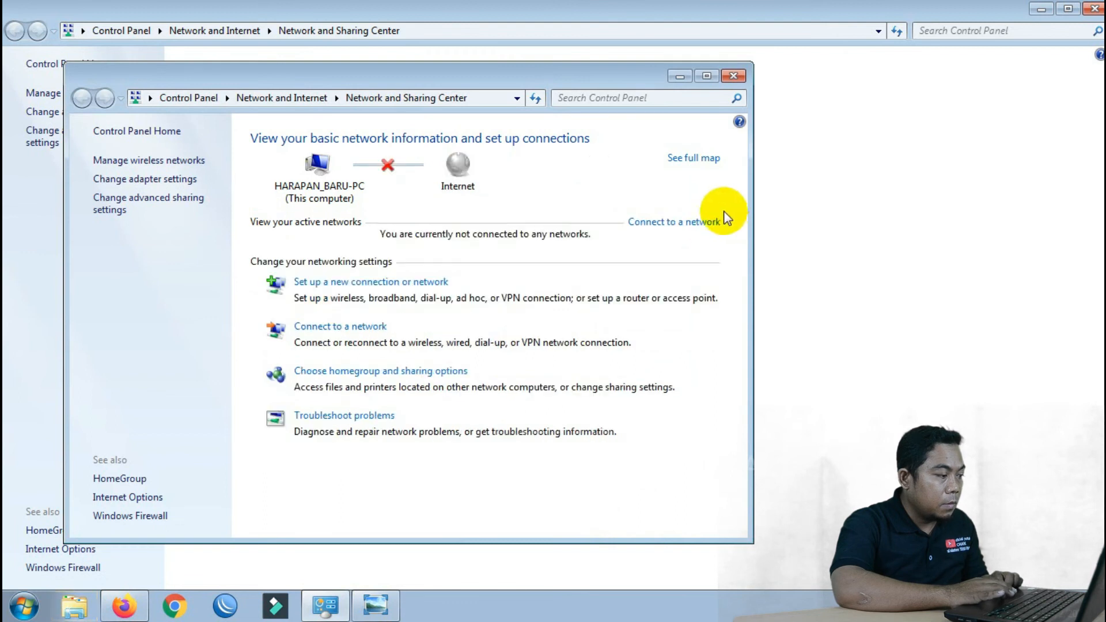
left_click(733, 76)
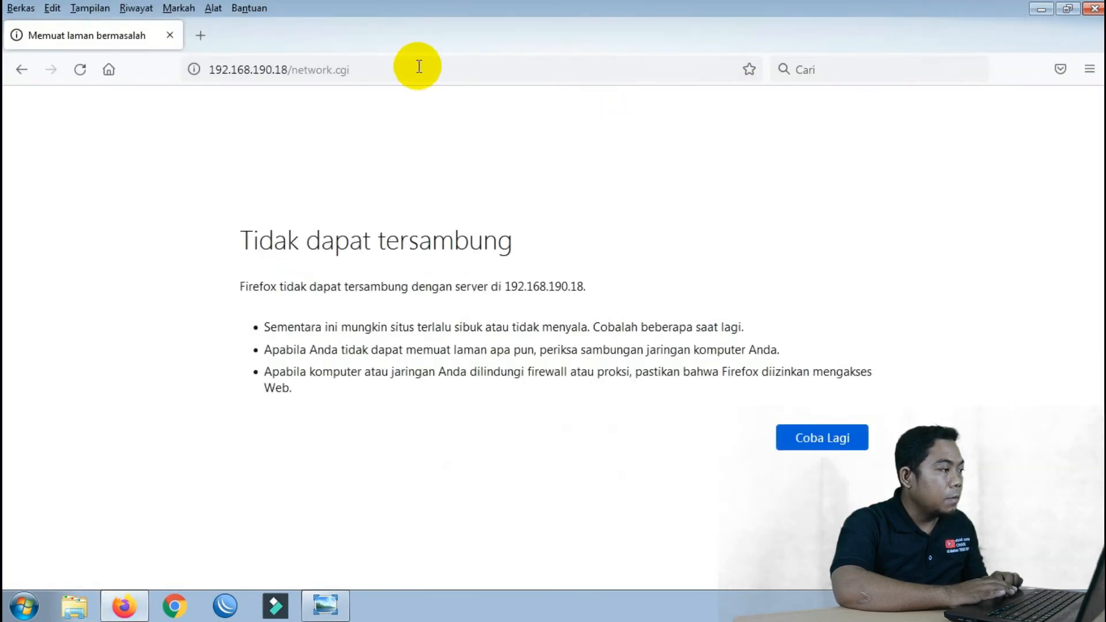
Run 'ping 192.168.190.18 -t' in Command Prompt and minimize the console
left_click(22, 606)
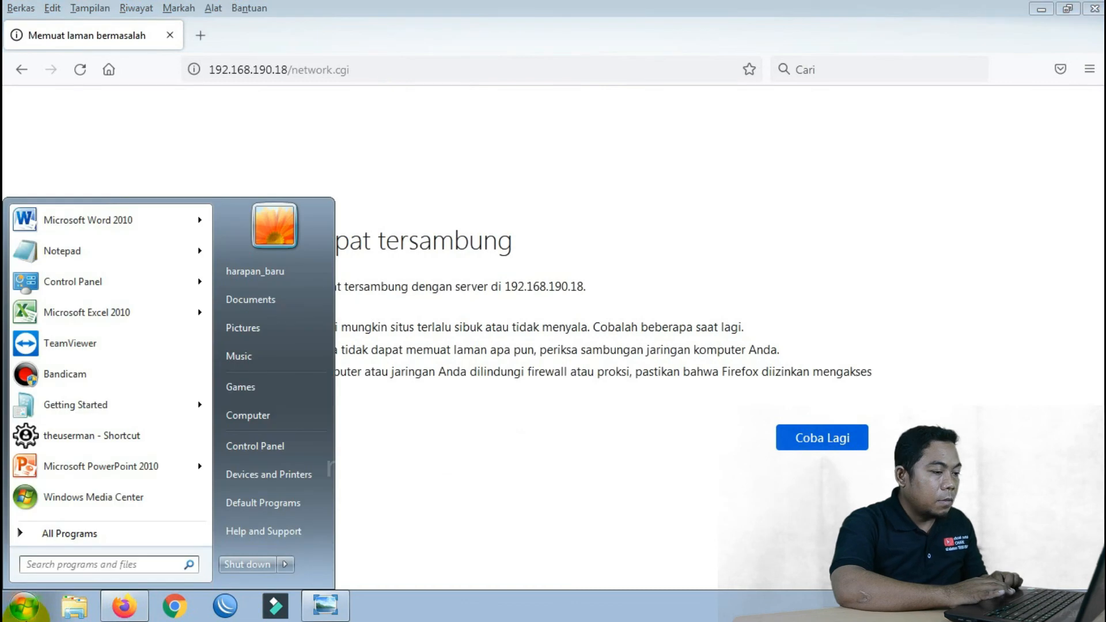
type("cmd")
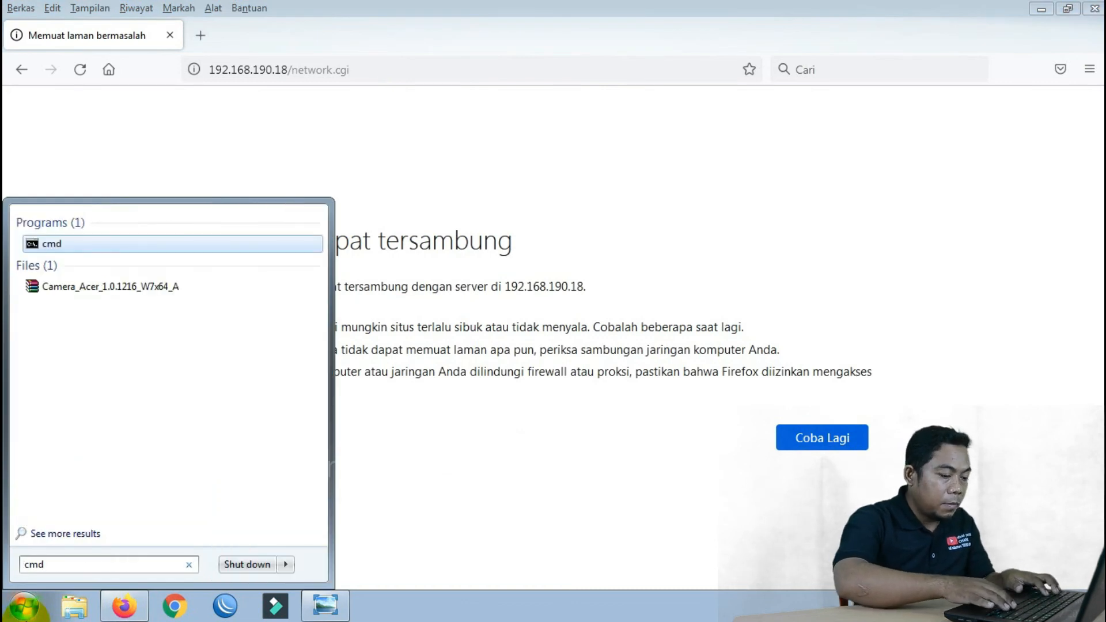
key("Return")
type("ping ")
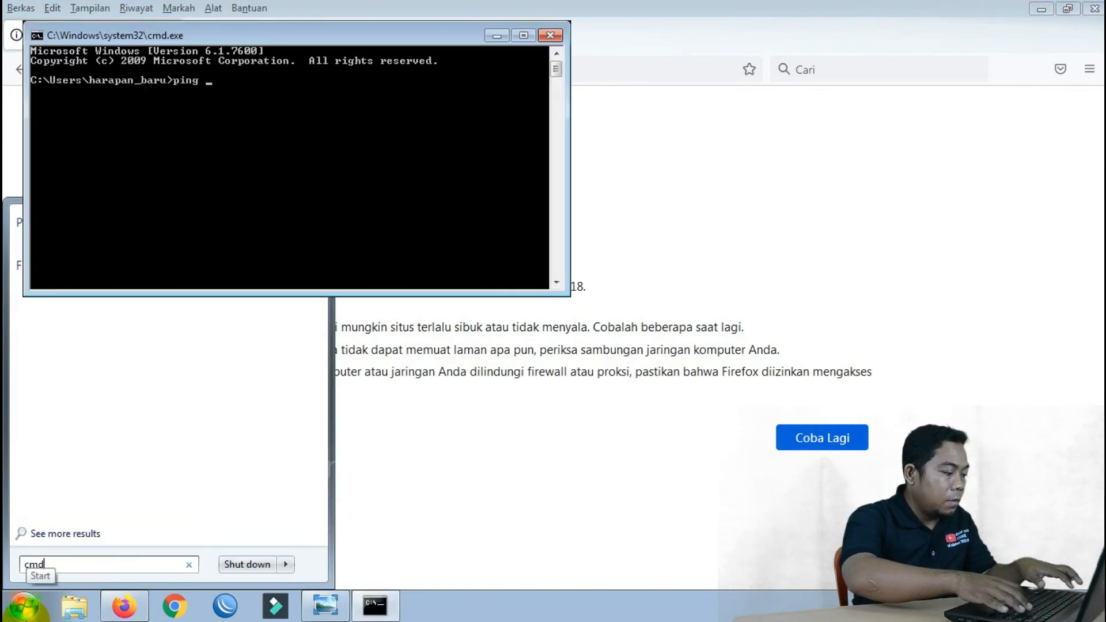
type("192.168")
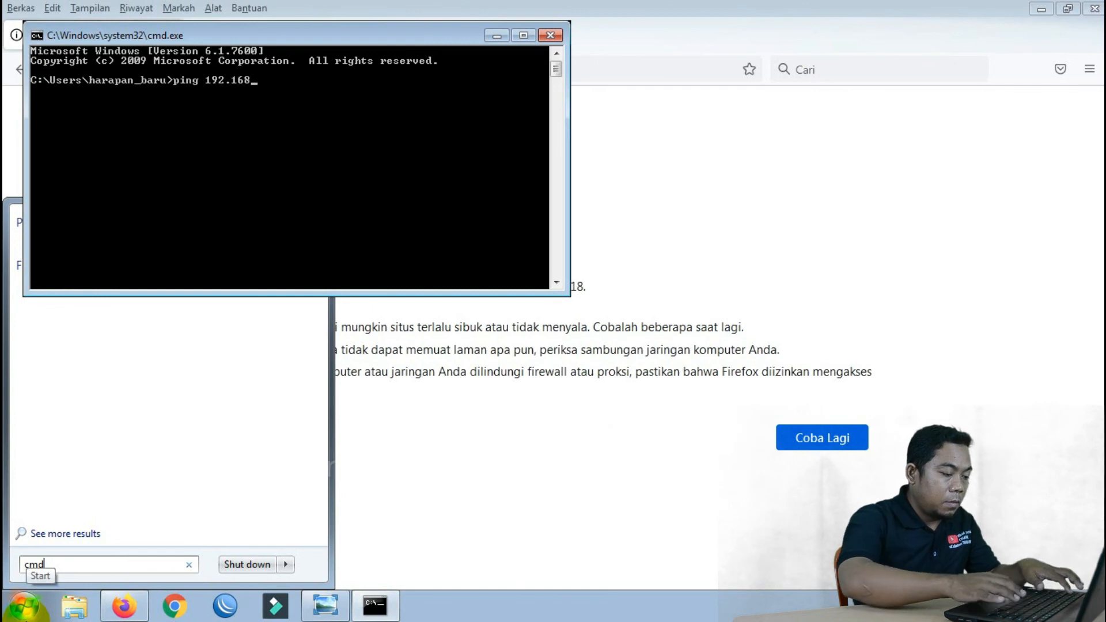
type(".190.")
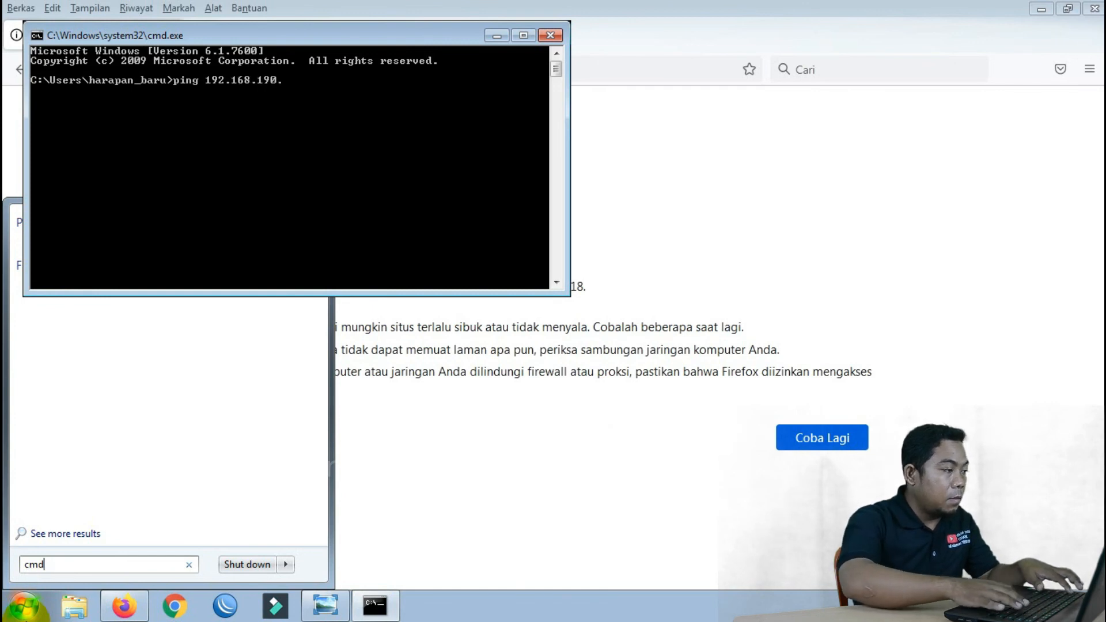
type("18")
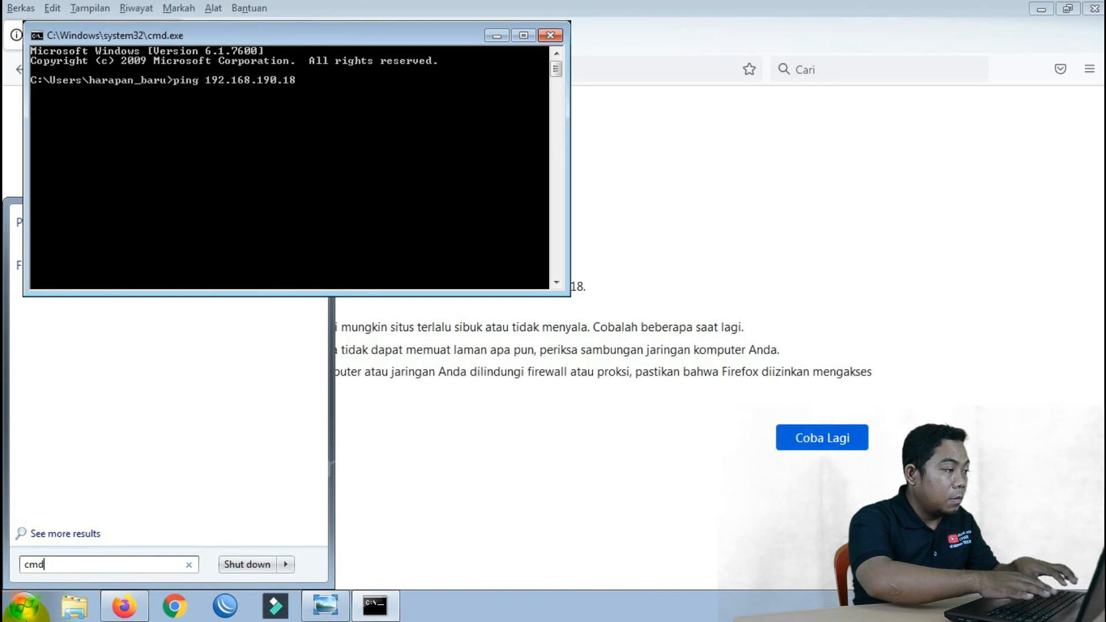
type(" -t")
key("Return")
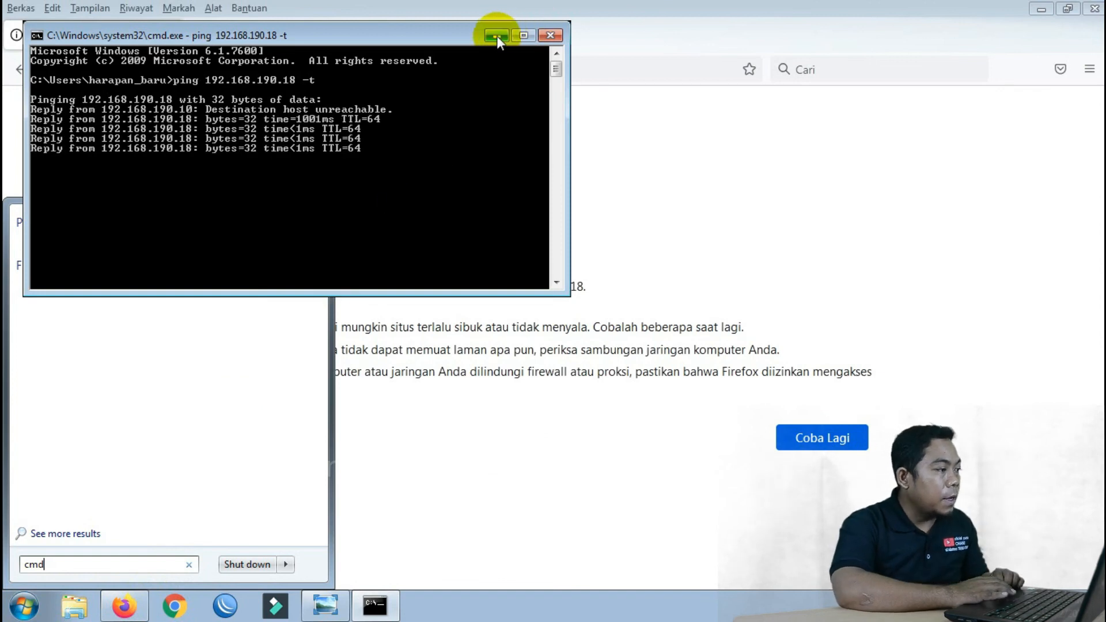
left_click(144, 611)
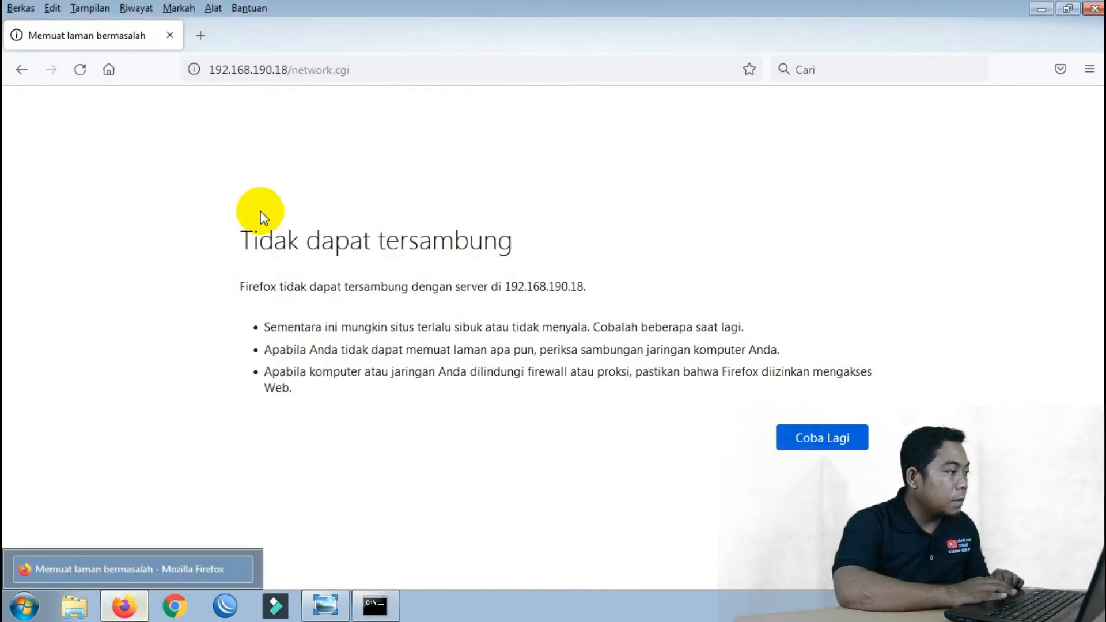
Reload the device page at 192.168.190.18 and log in without saving the credentials
left_click(395, 68)
key("Return")
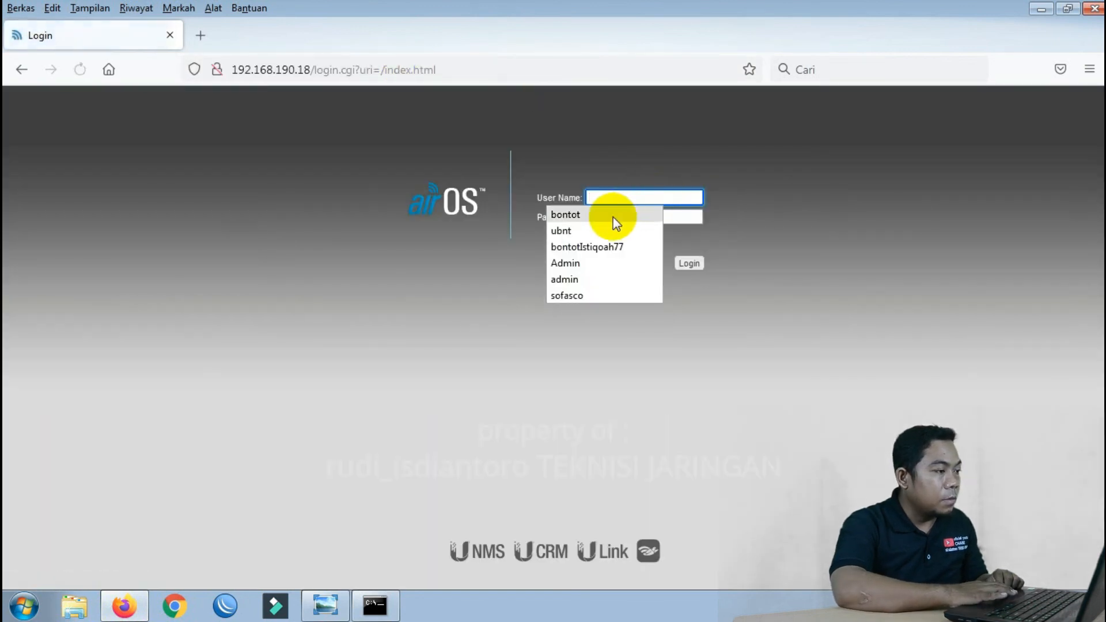
left_click(612, 216)
left_click(612, 217)
type("********")
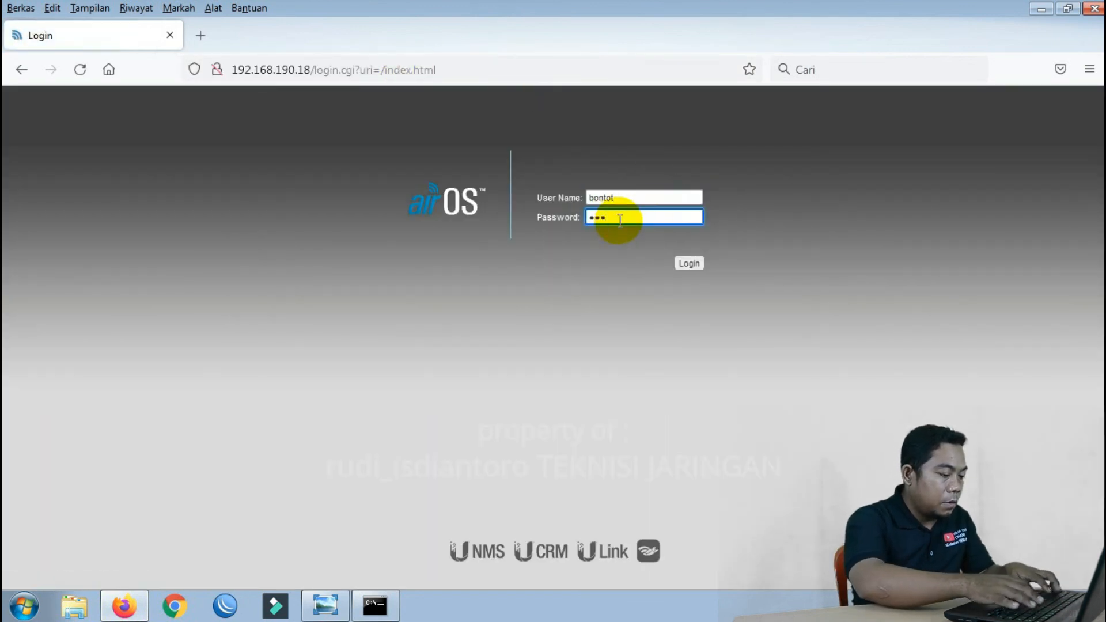
key("Return")
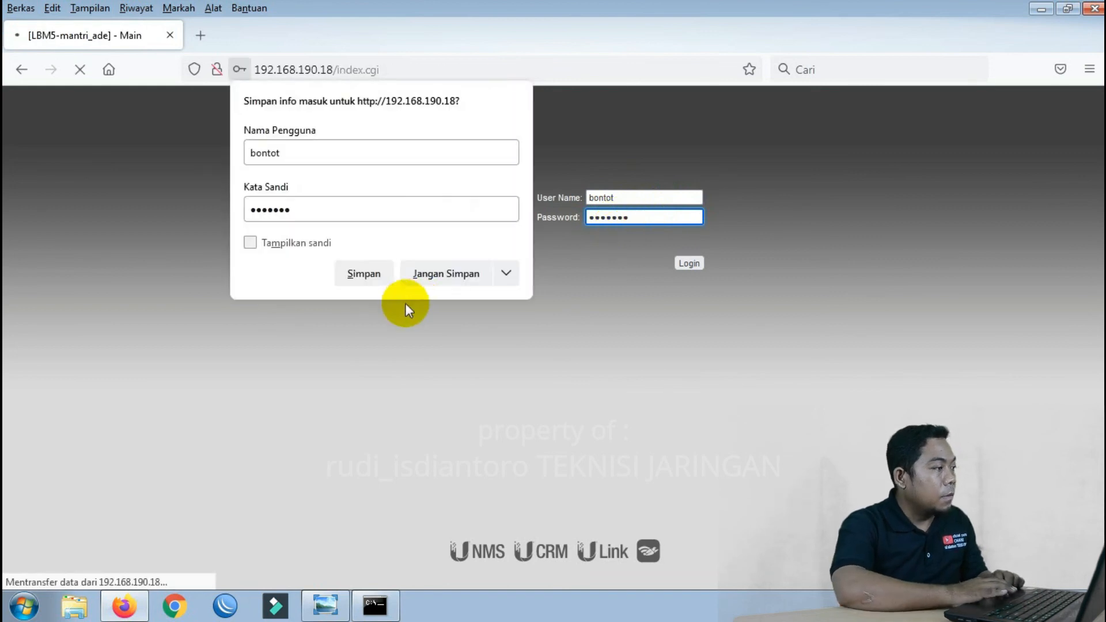
left_click(439, 282)
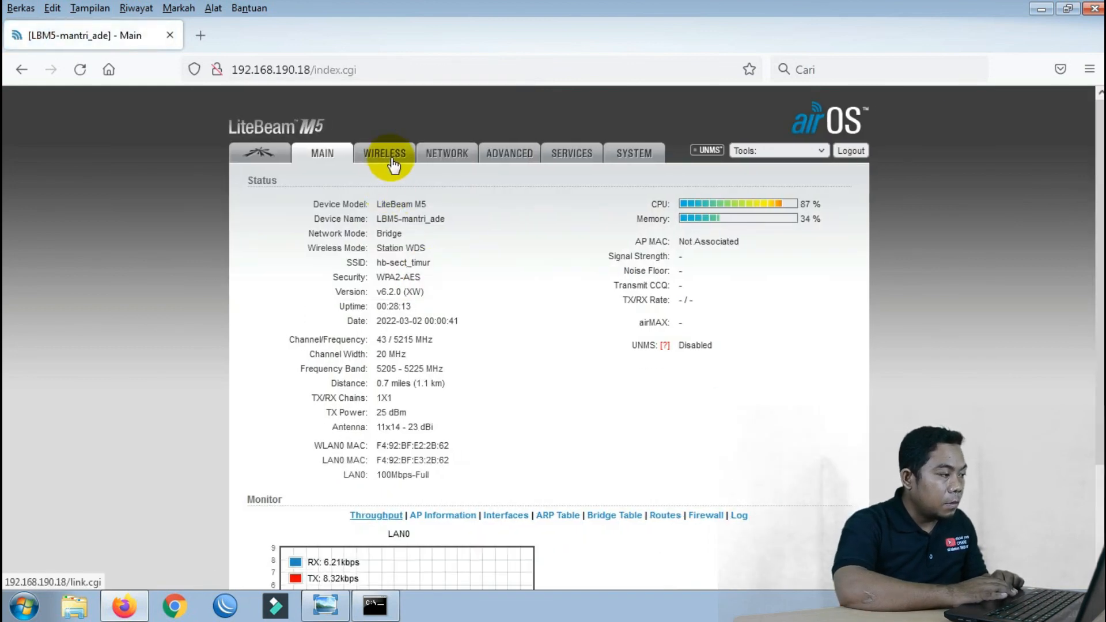
Check the Wireless page, return to the Main status page, and decline saving the password
left_click(391, 161)
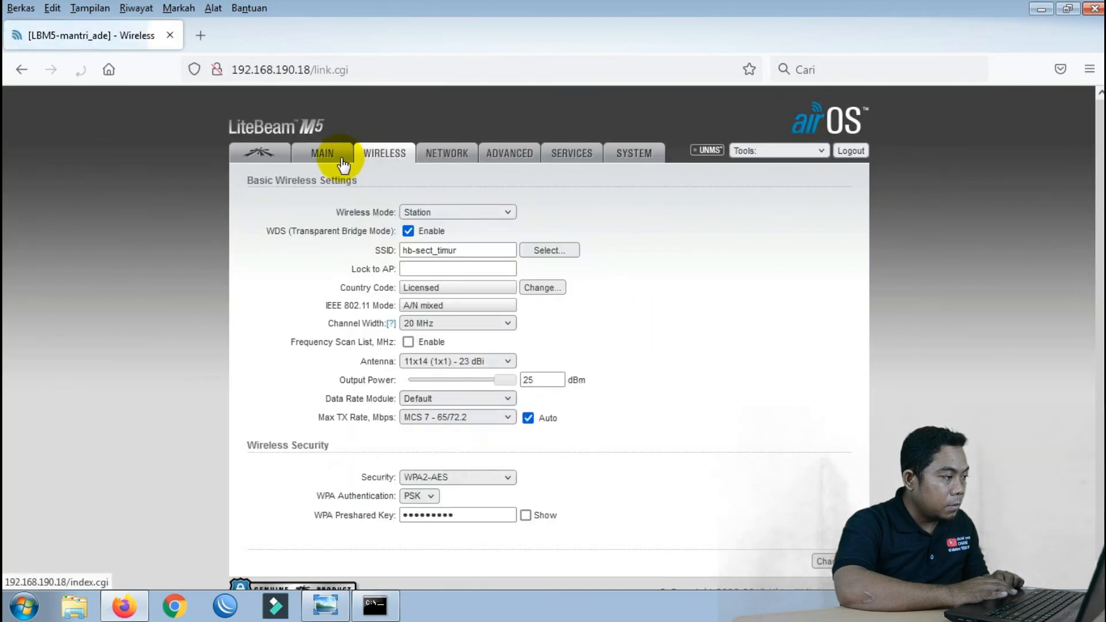
left_click(341, 162)
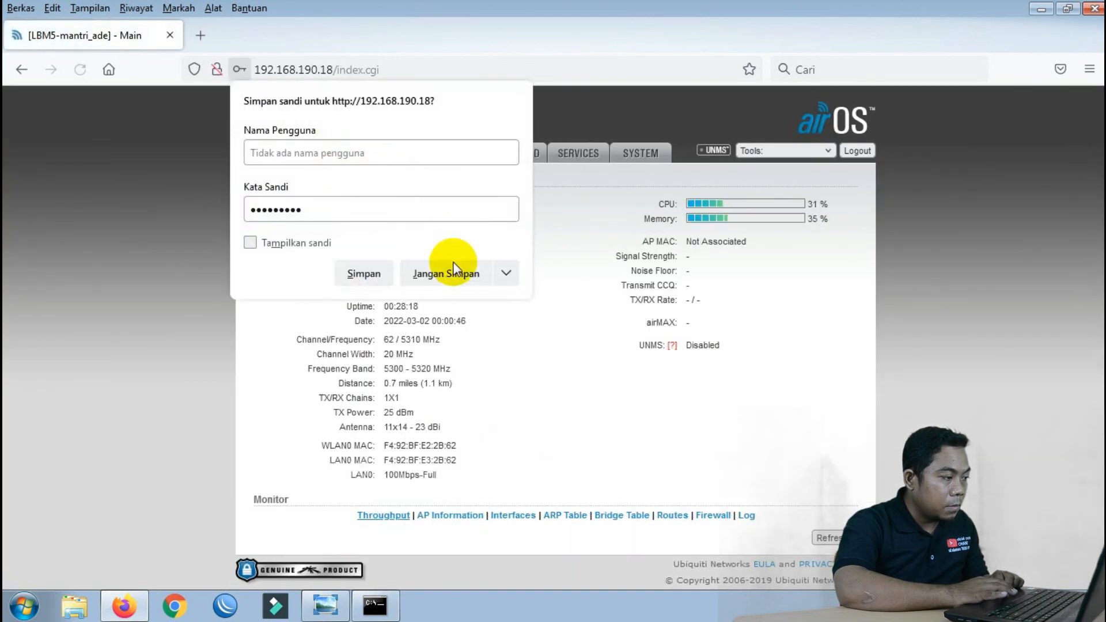
left_click(444, 274)
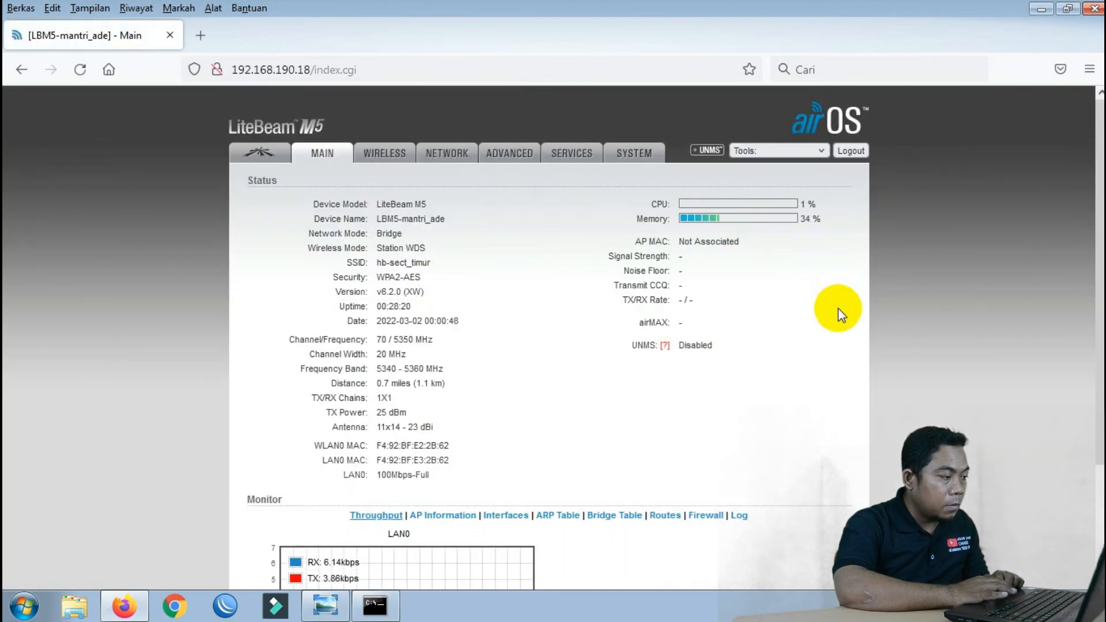